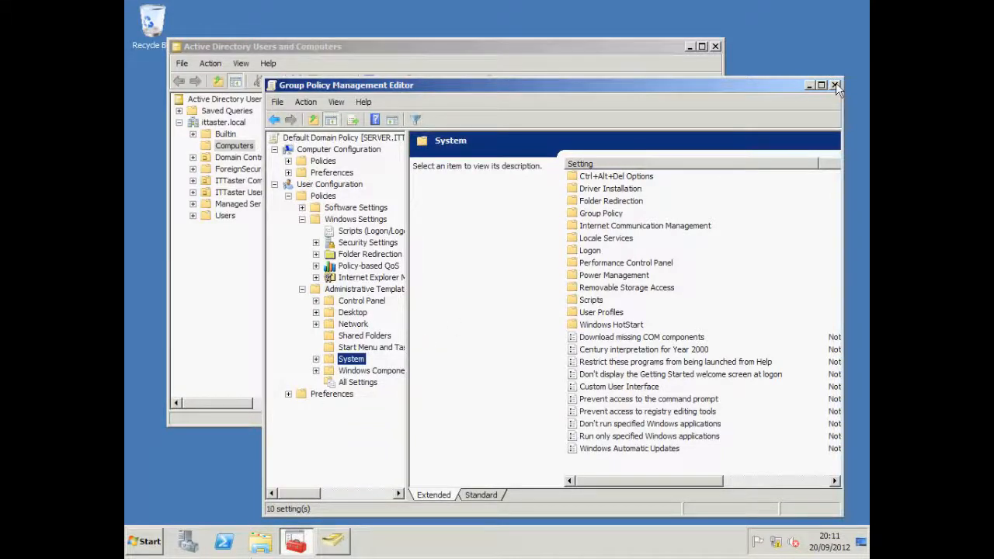
Step: Close the policy editor, view the contents of the ITTaster Computers and ITTaster Users organizational units, and close Active Directory Users and Computers
{"action": "left_click", "coordinate": [835, 85]}
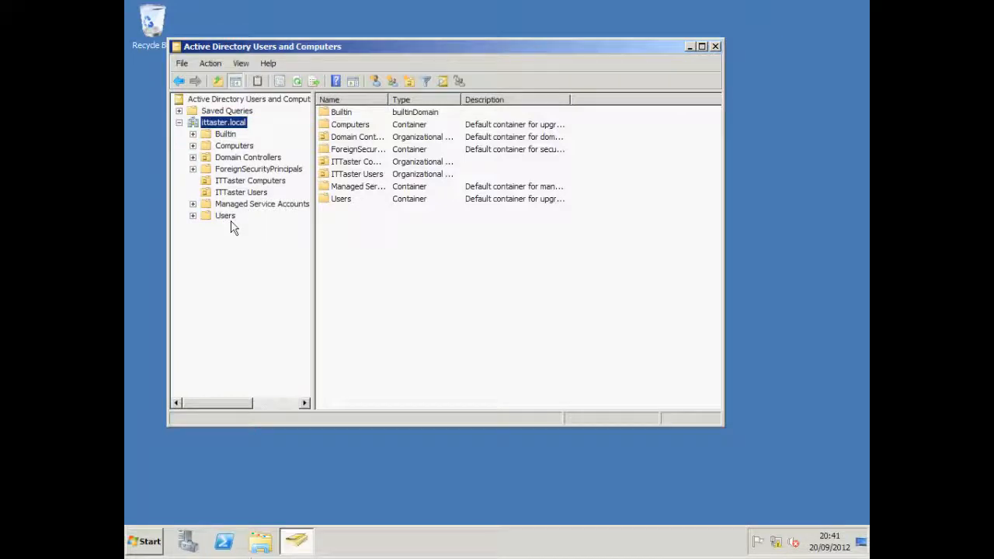
{"action": "left_click", "coordinate": [242, 183]}
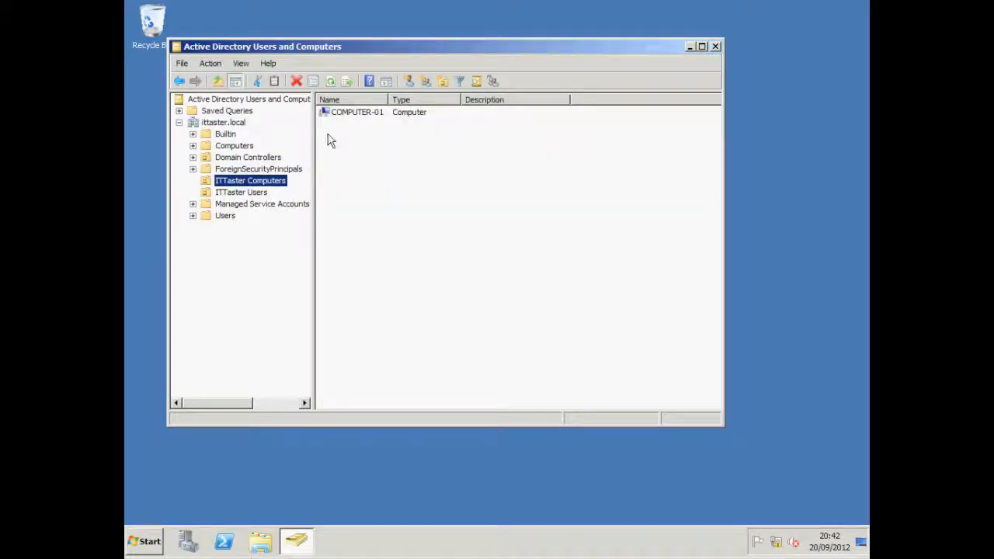
{"action": "left_click", "coordinate": [238, 196]}
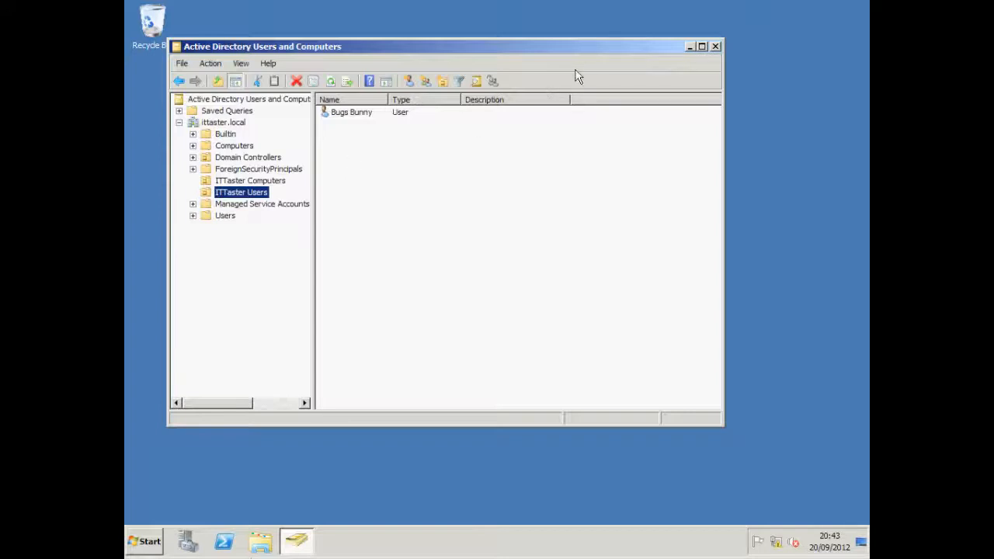
{"action": "left_click", "coordinate": [716, 47]}
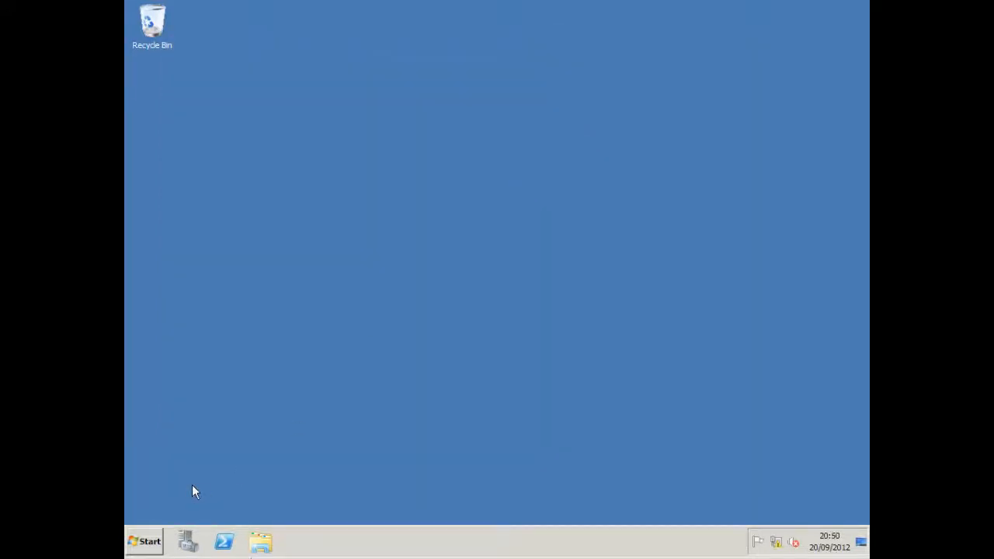
Step: Open Group Policy Management from the administrative tools and expand the forest down to the ittaster.local domain
{"action": "left_click", "coordinate": [144, 541]}
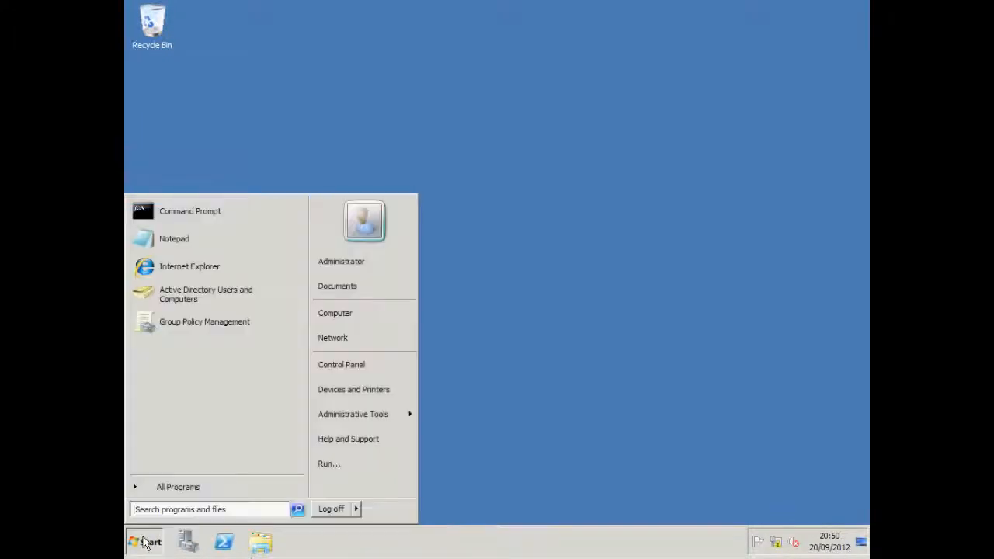
{"action": "mouse_move", "coordinate": [367, 417]}
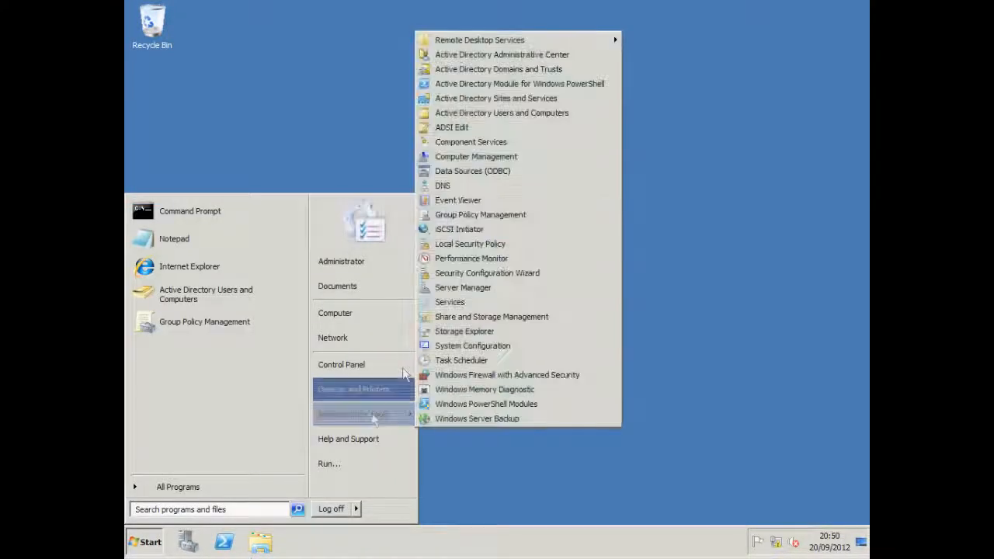
{"action": "left_click", "coordinate": [452, 216]}
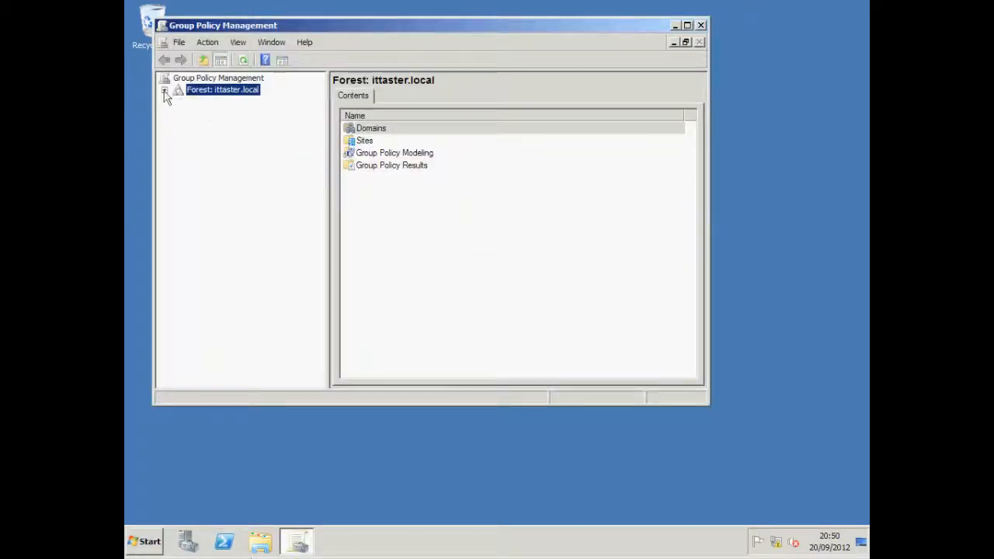
{"action": "left_click", "coordinate": [164, 92]}
{"action": "left_click", "coordinate": [178, 102]}
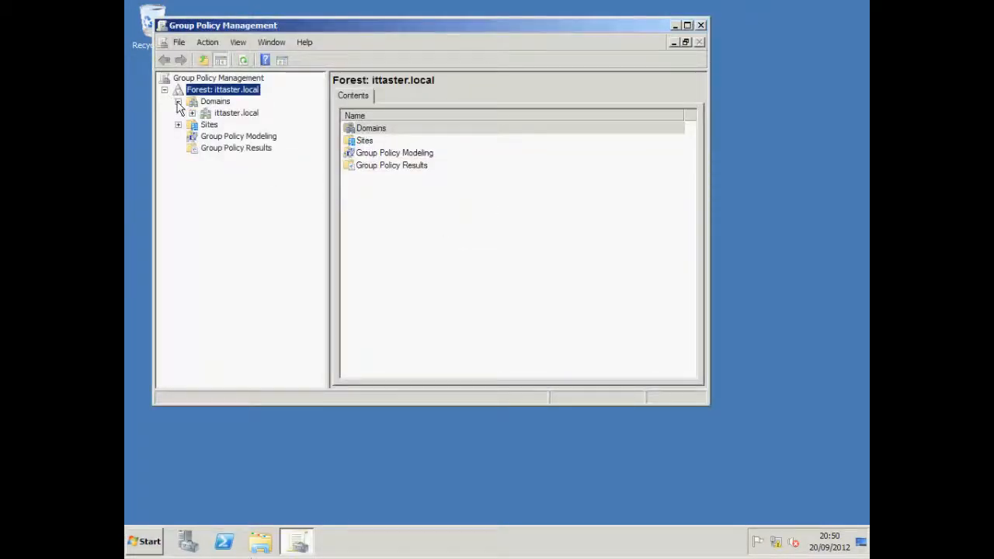
{"action": "left_click", "coordinate": [192, 113]}
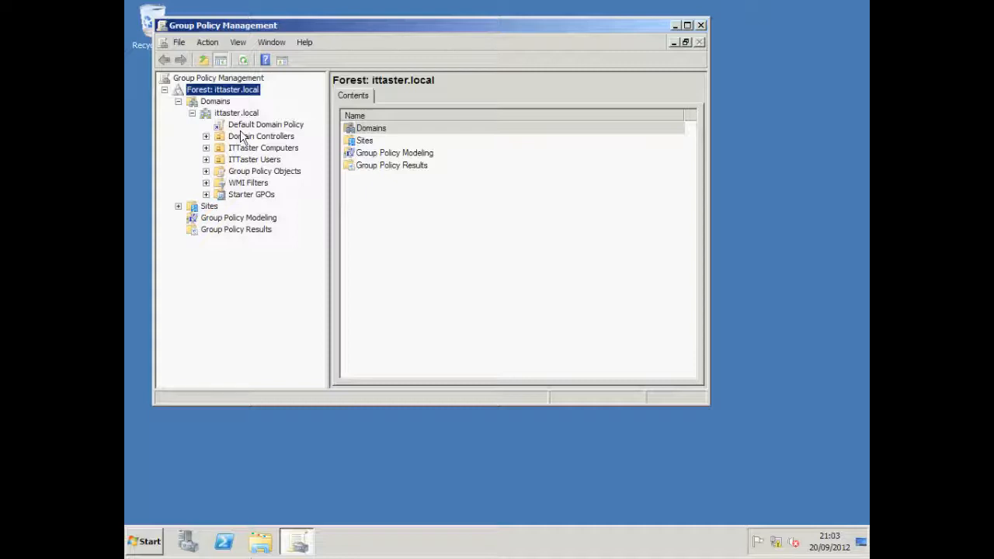
Step: Expand the Domain Controllers unit to show its linked policy, widen the console tree and maximize the window
{"action": "left_click", "coordinate": [205, 136]}
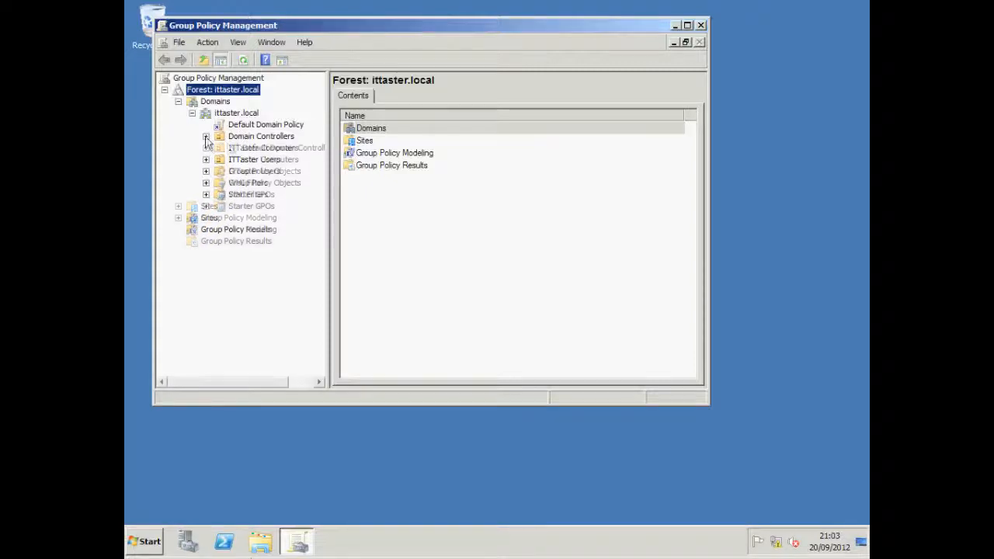
{"action": "left_click_drag", "start_coordinate": [328, 164], "coordinate": [361, 166]}
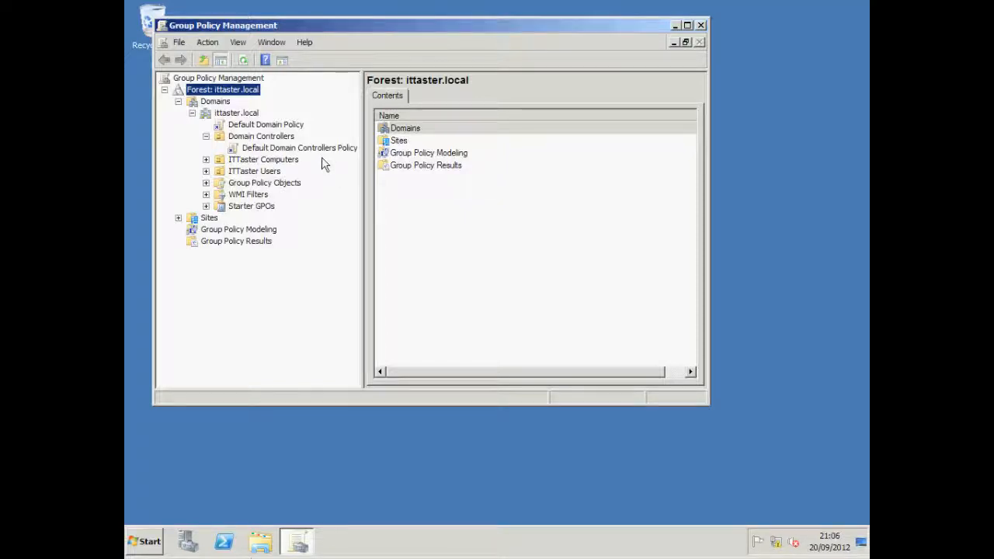
{"action": "left_click", "coordinate": [687, 25]}
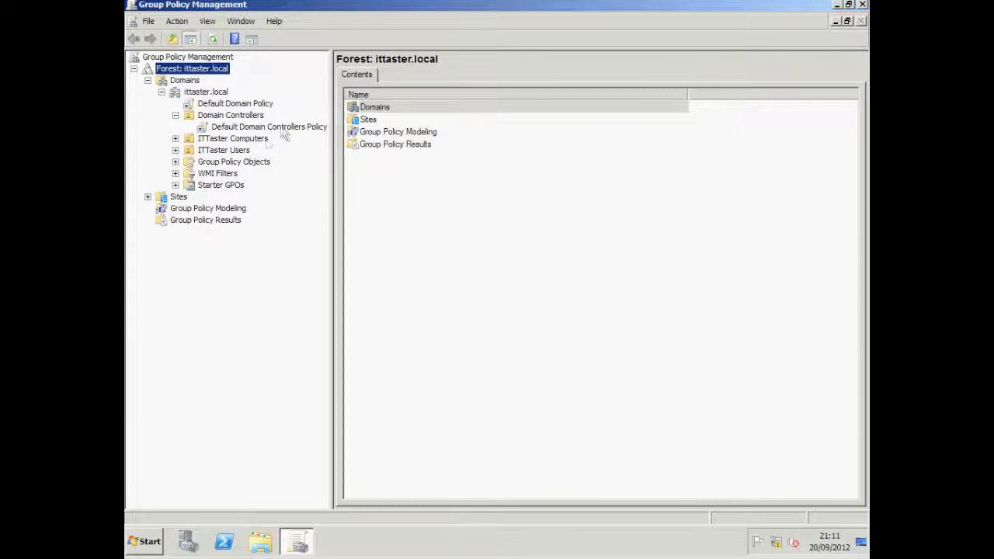
Step: Create a GPO named "ITTaster User GPO" linked to the ITTaster Users organizational unit
{"action": "right_click", "coordinate": [241, 152]}
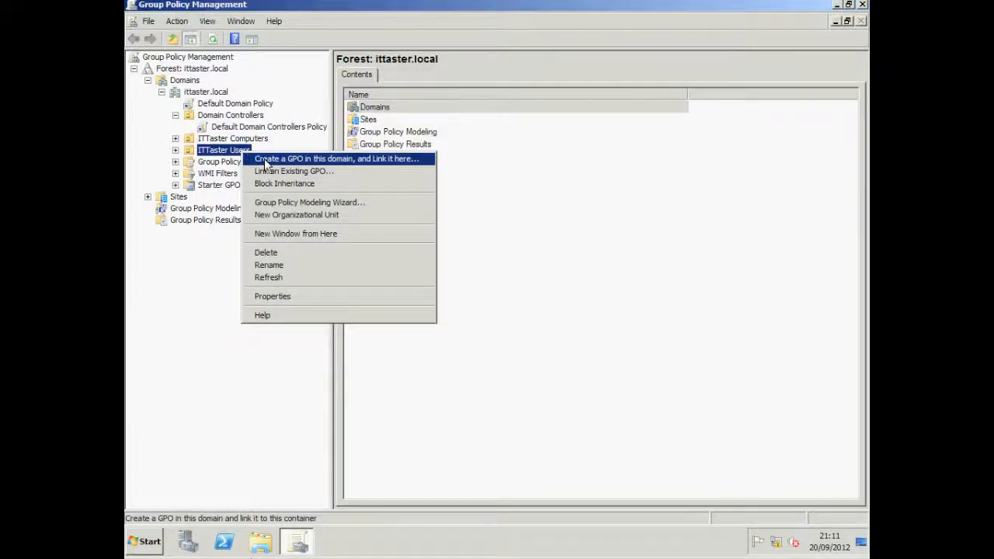
{"action": "left_click", "coordinate": [264, 160]}
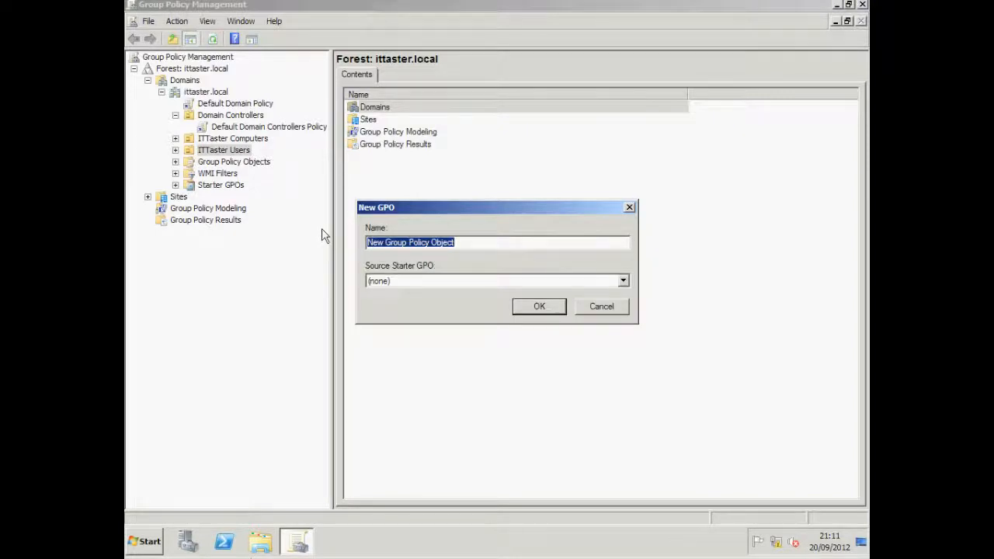
{"action": "type", "text": "ITTaster Us"}
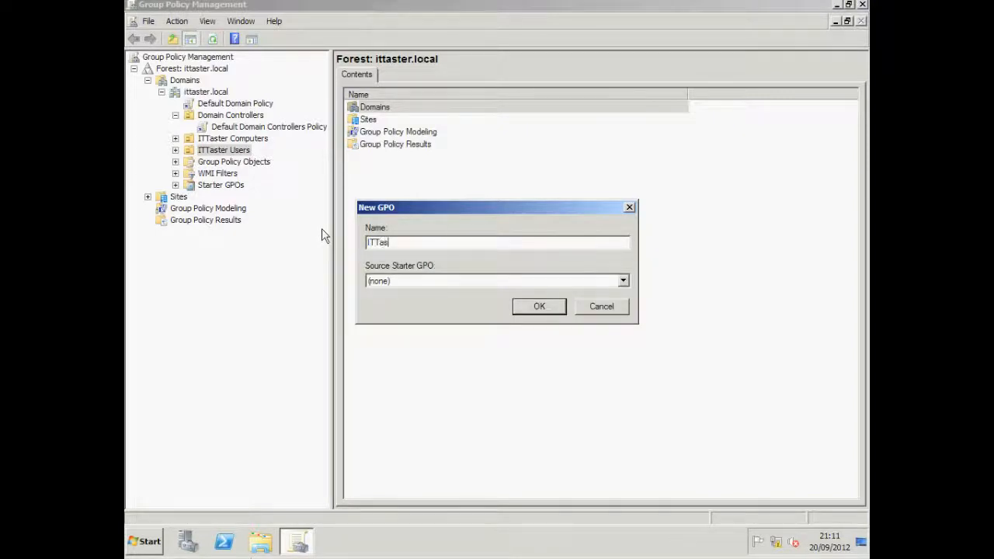
{"action": "type", "text": "er GPO"}
{"action": "left_click", "coordinate": [536, 309]}
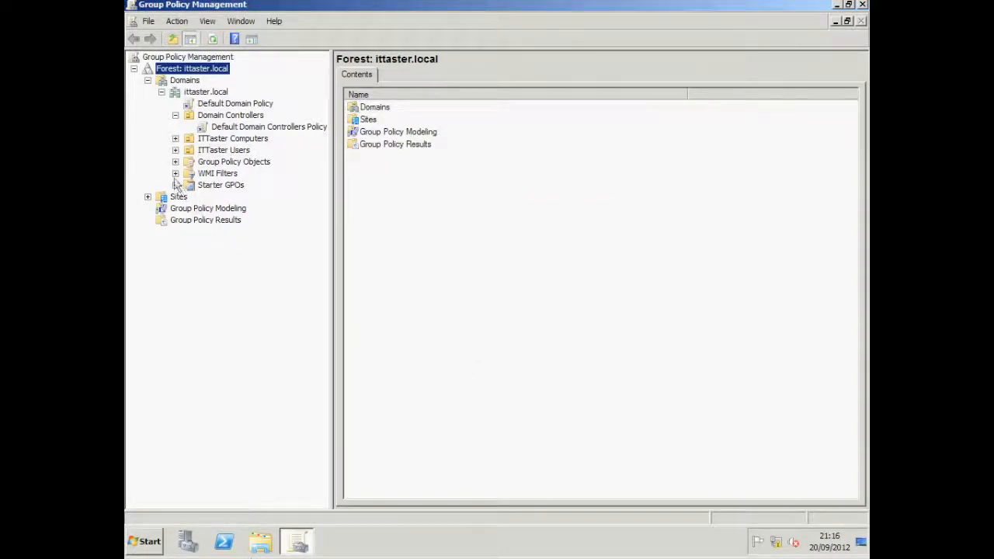
Step: Expand Group Policy Objects and ITTaster Users, and open the ITTaster User GPO linked there for editing
{"action": "left_click", "coordinate": [175, 162]}
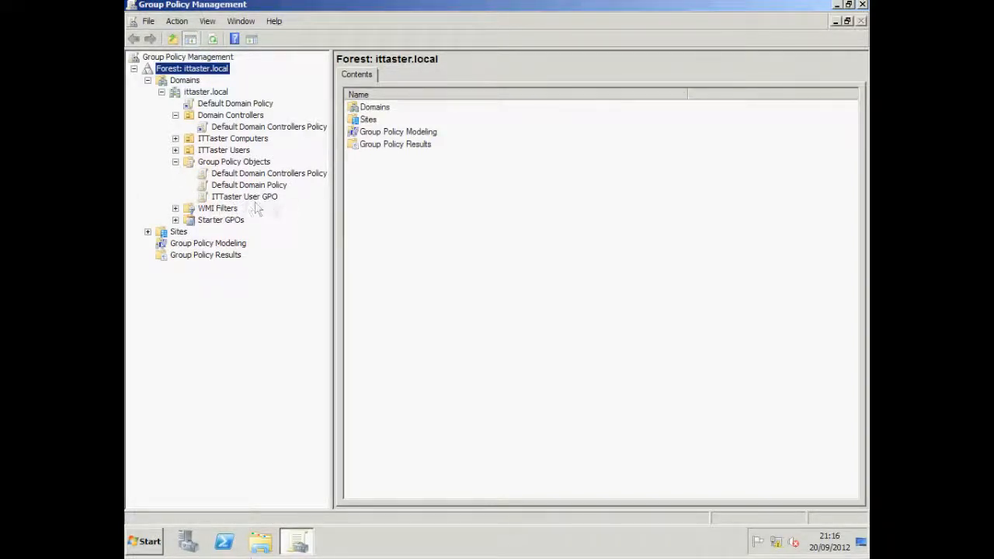
{"action": "left_click", "coordinate": [176, 150]}
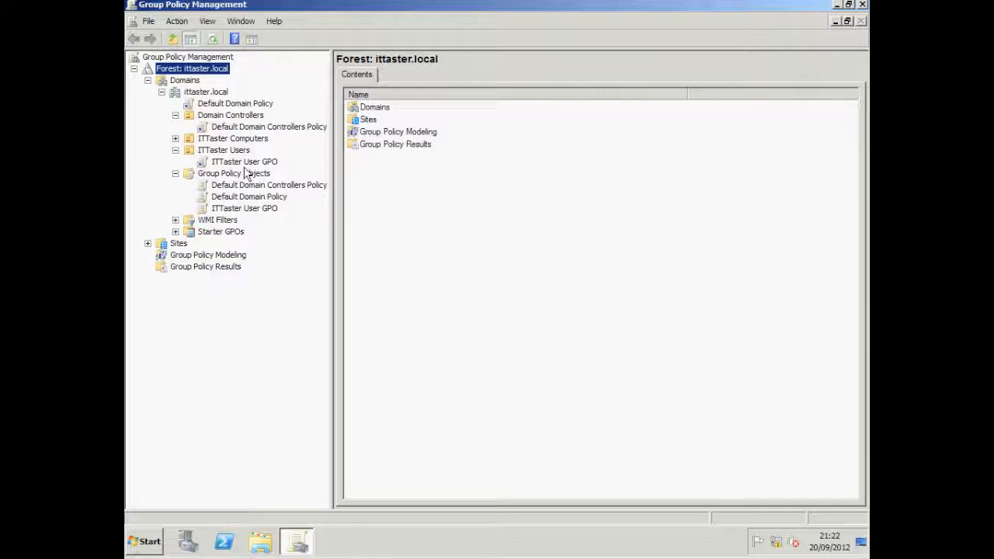
{"action": "right_click", "coordinate": [244, 162]}
{"action": "left_click", "coordinate": [256, 170]}
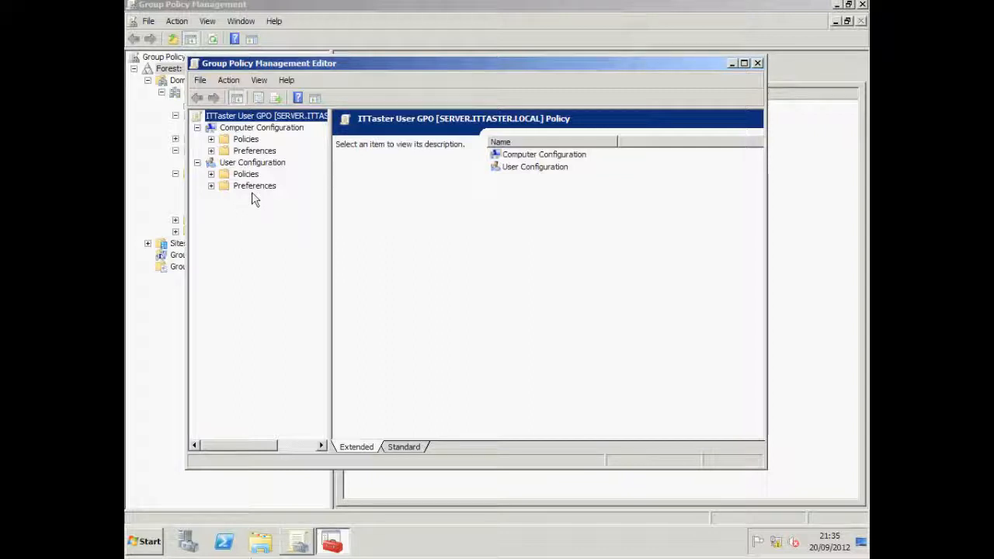
Step: Expand the Administrative Templates under the User Configuration policies, with the editor maximized and its tree widened
{"action": "left_click", "coordinate": [211, 175]}
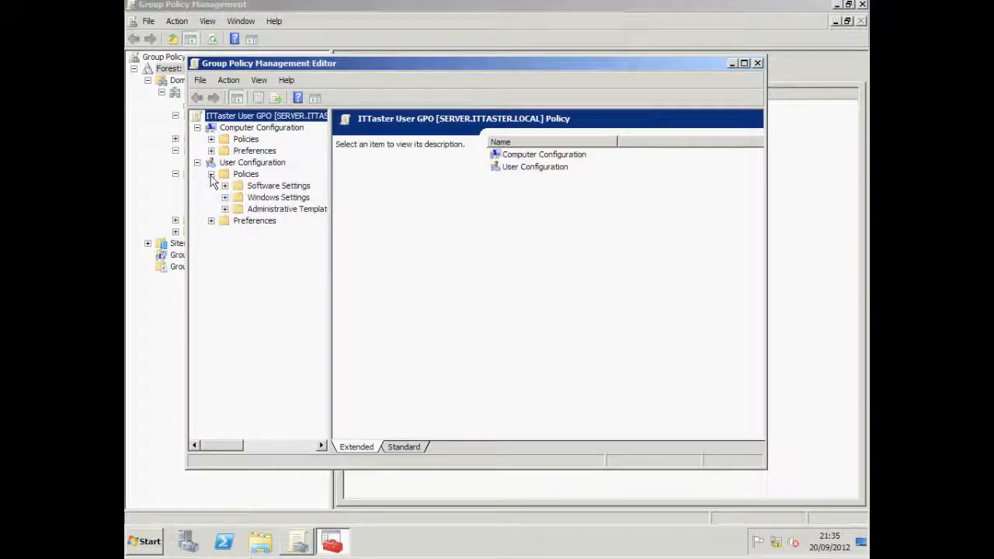
{"action": "left_click", "coordinate": [224, 209]}
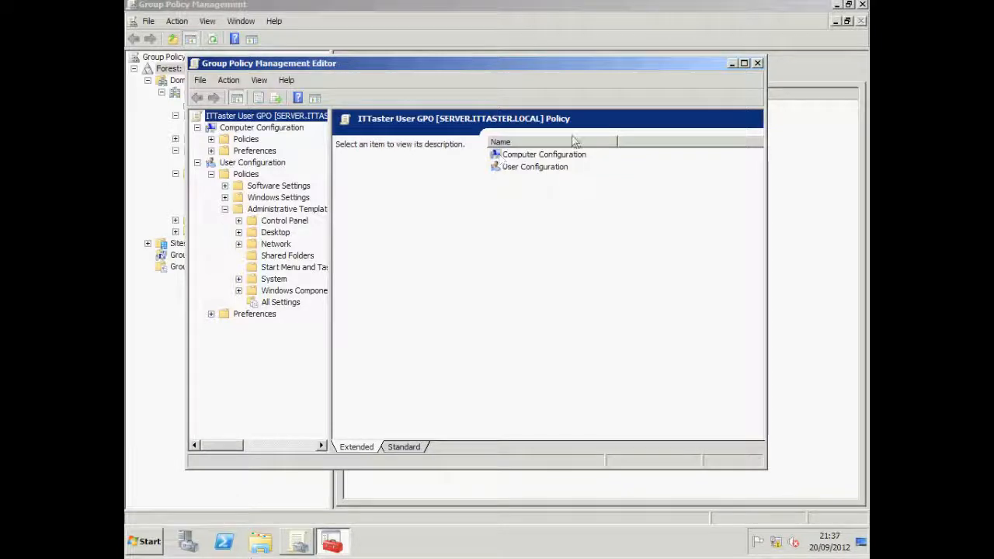
{"action": "left_click", "coordinate": [743, 63]}
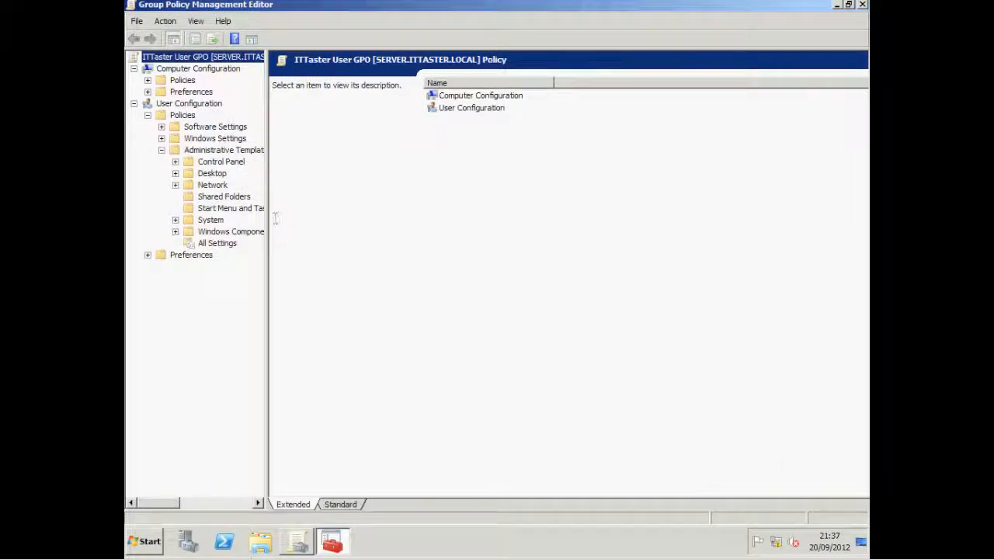
{"action": "left_click_drag", "start_coordinate": [266, 219], "coordinate": [322, 218]}
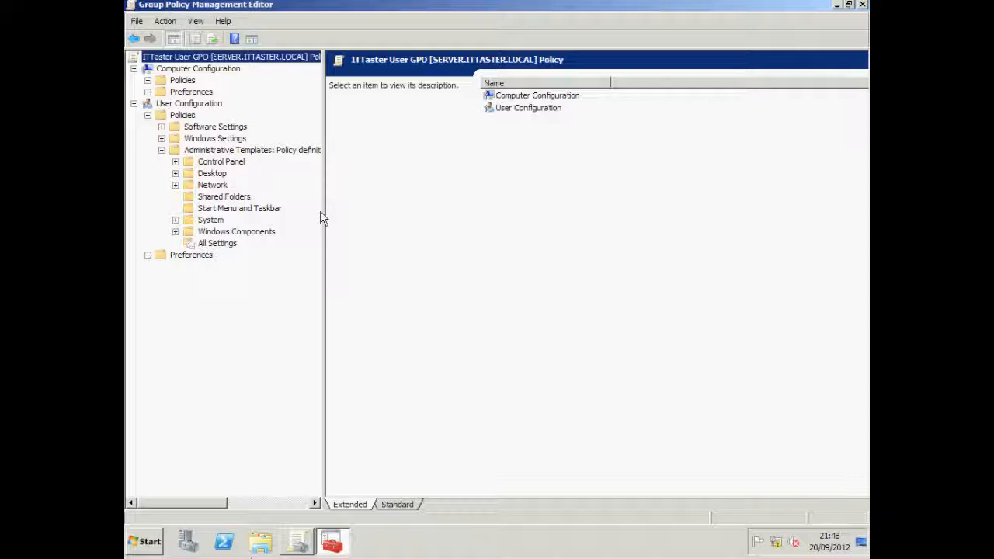
Step: Enable the "Prohibit access to the Control Panel" setting in the Control Panel user templates
{"action": "left_click", "coordinate": [222, 164]}
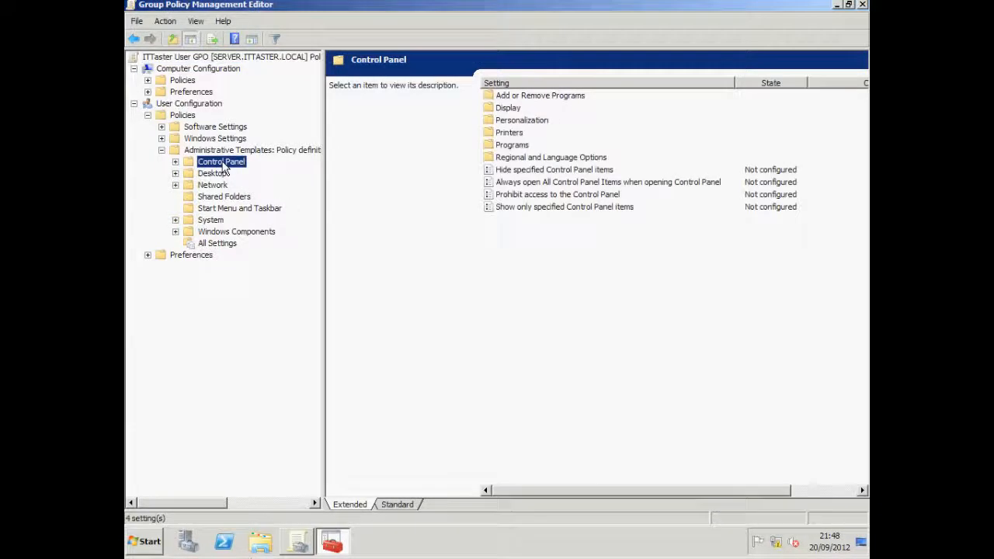
{"action": "right_click", "coordinate": [503, 199]}
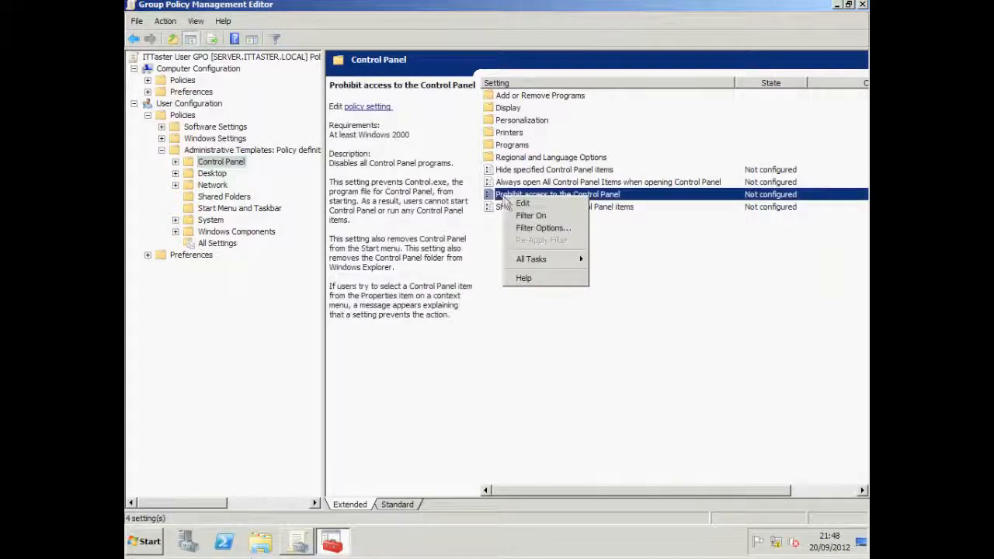
{"action": "left_click", "coordinate": [520, 204]}
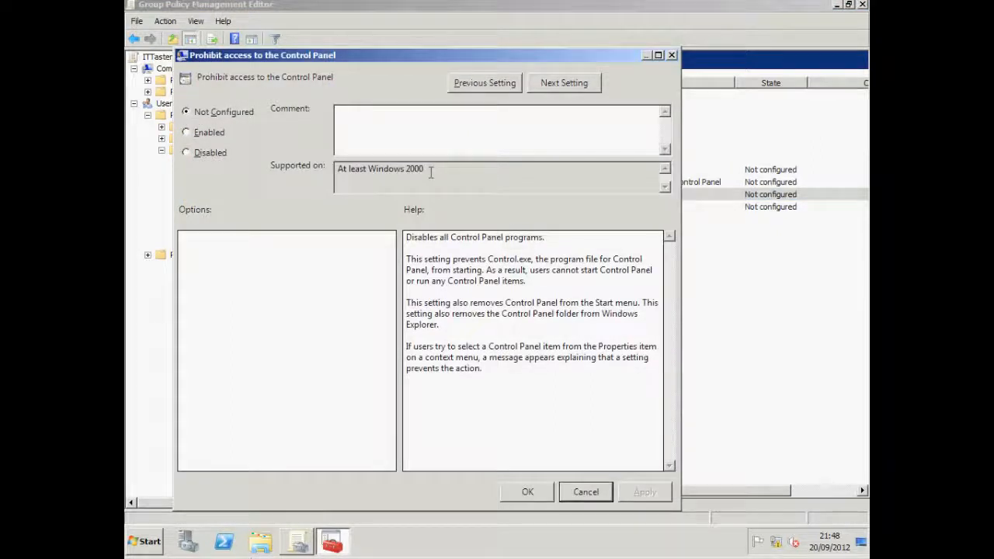
{"action": "left_click_drag", "start_coordinate": [428, 169], "coordinate": [332, 172]}
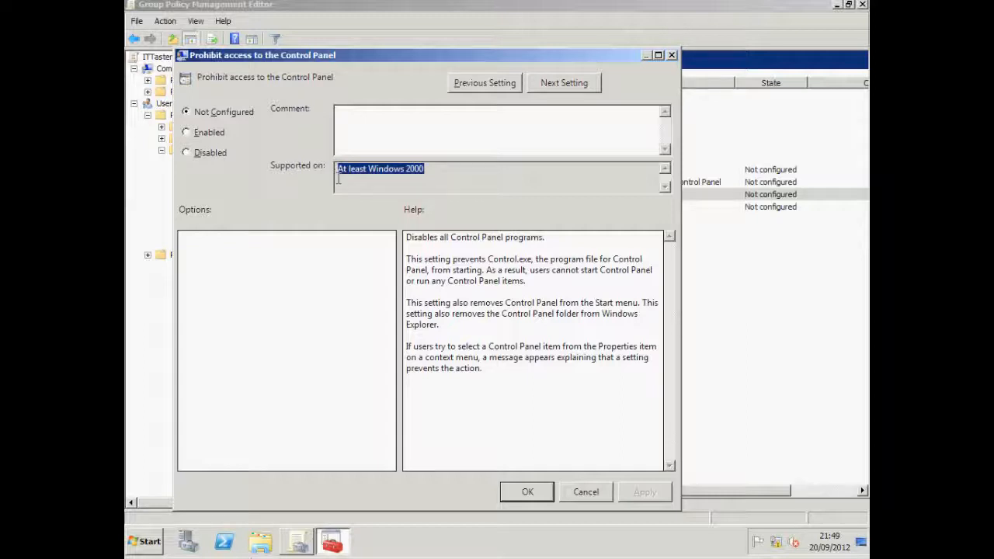
{"action": "left_click", "coordinate": [338, 179]}
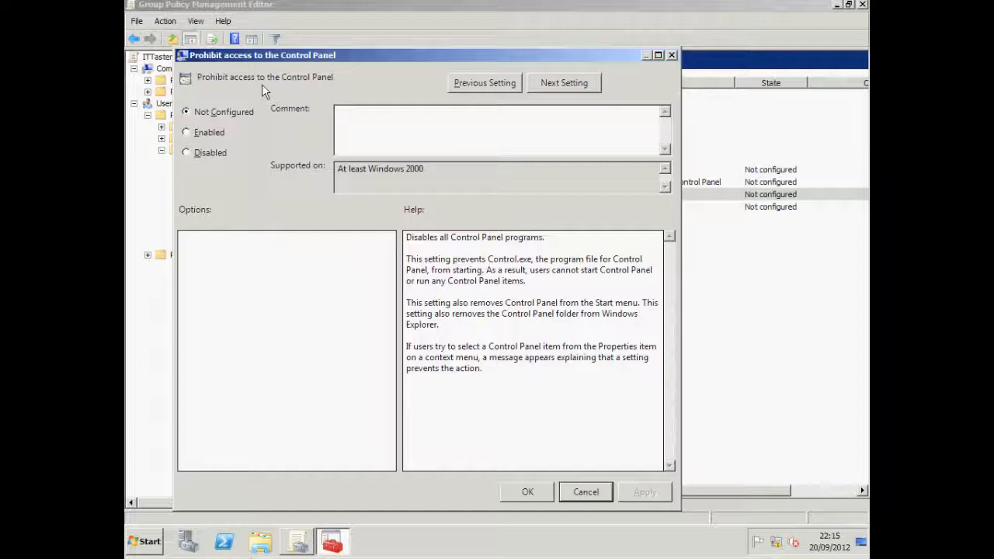
{"action": "left_click", "coordinate": [188, 136]}
{"action": "left_click", "coordinate": [523, 494]}
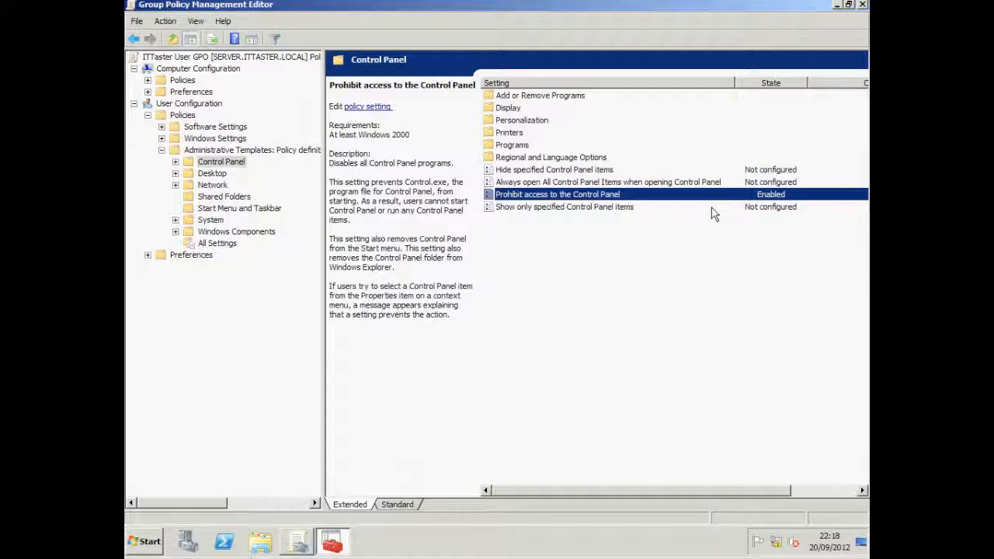
Step: Open Proxy Settings in the Connection section of Internet Explorer Maintenance under the user Windows Settings
{"action": "left_click", "coordinate": [161, 139]}
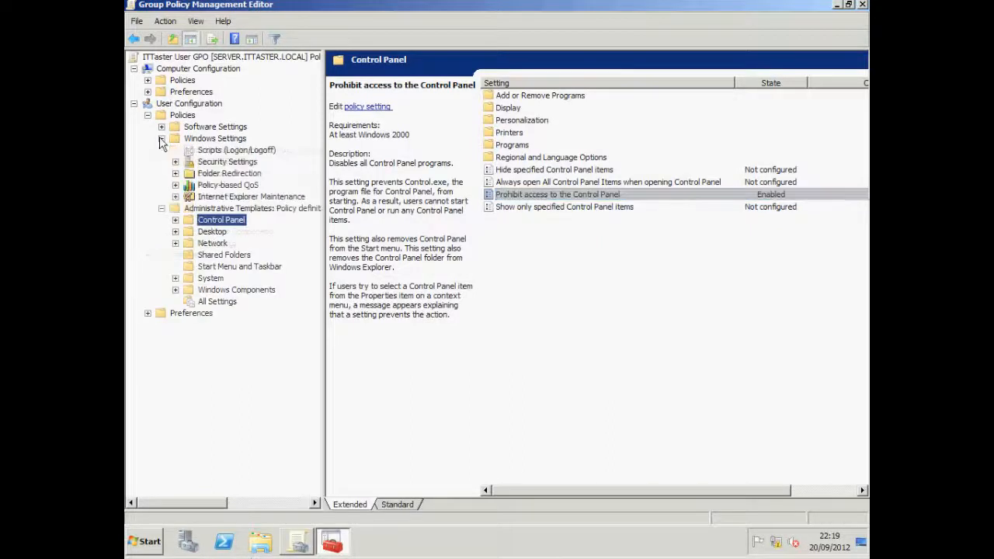
{"action": "left_click", "coordinate": [204, 199]}
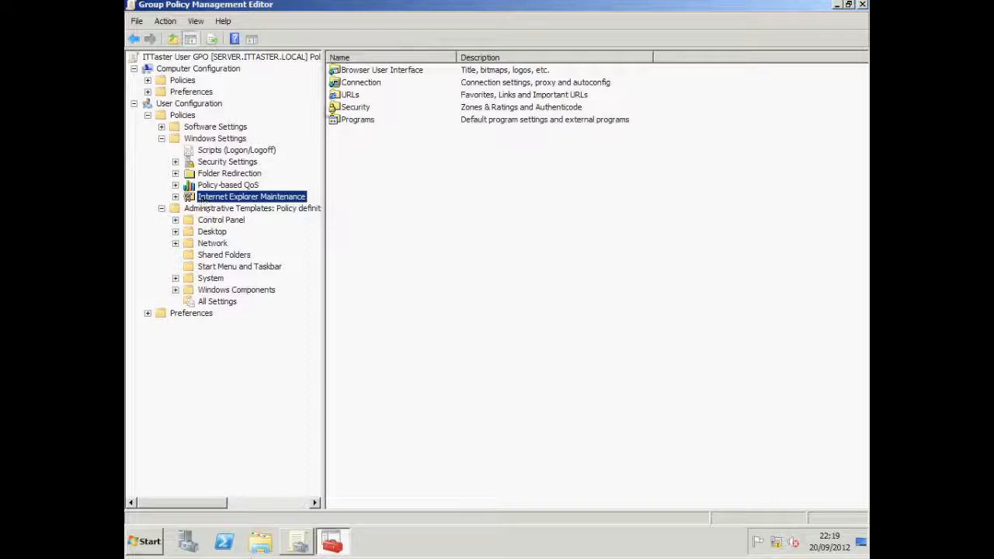
{"action": "double_click", "coordinate": [350, 84]}
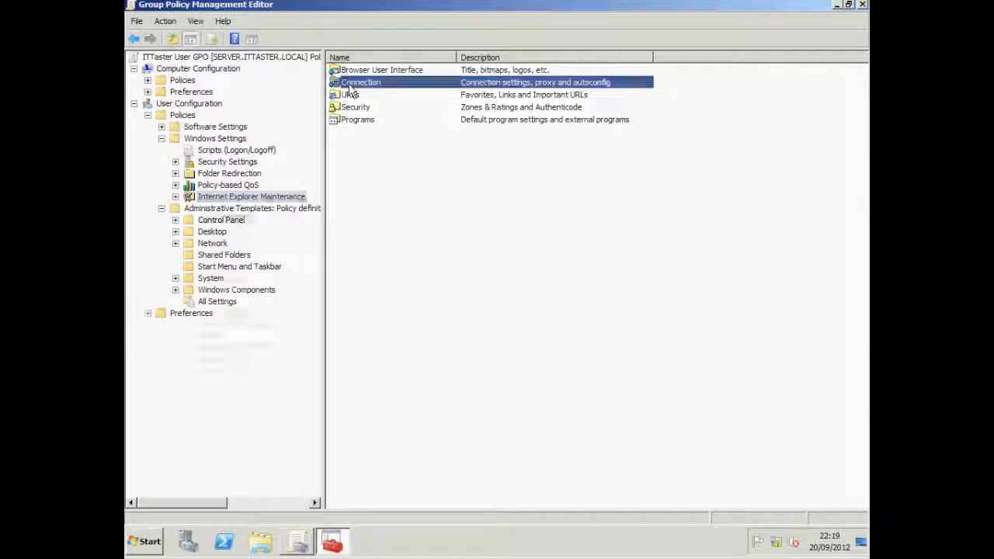
{"action": "double_click", "coordinate": [354, 97]}
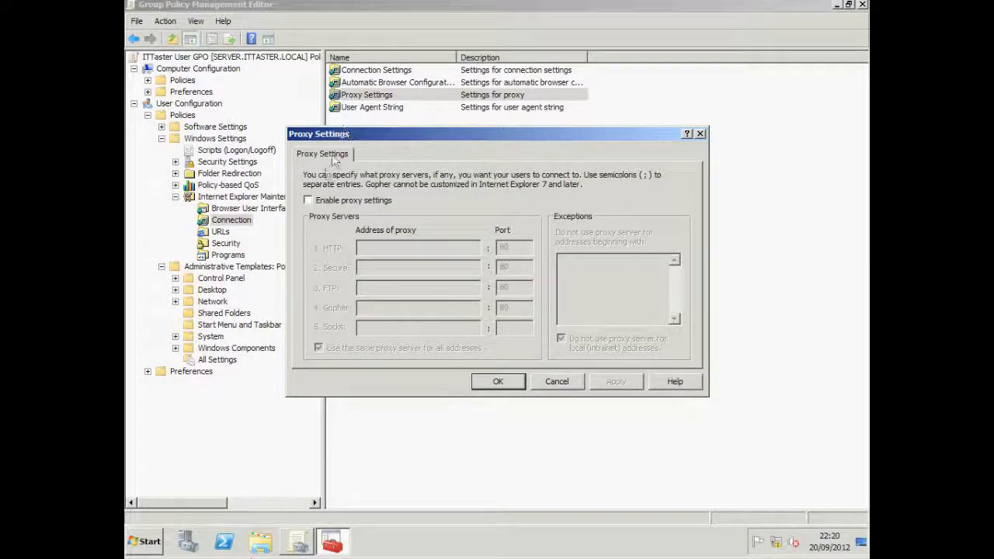
Step: Enable the proxy settings with HTTP proxy address "proxy" and port 80, and save them
{"action": "left_click", "coordinate": [308, 201]}
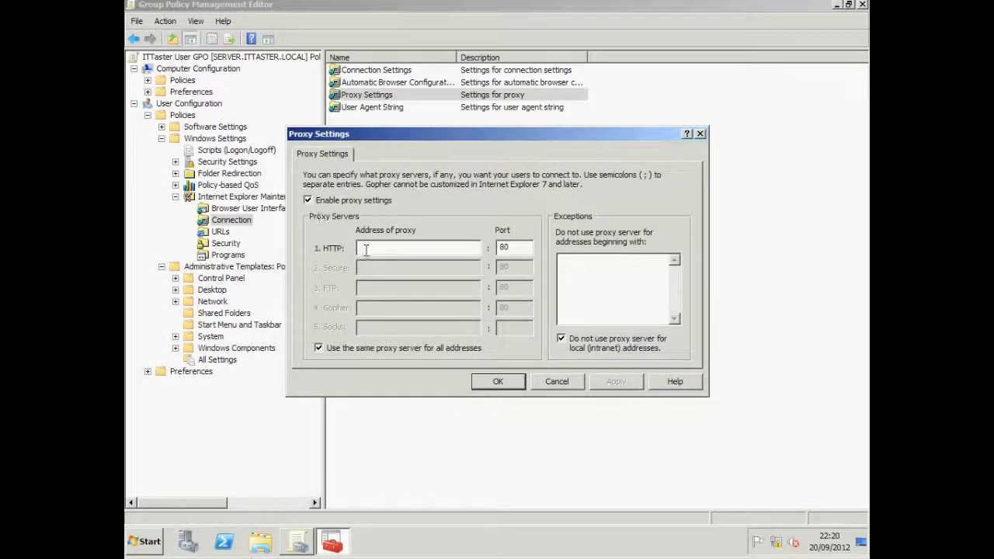
{"action": "type", "text": "proxy"}
{"action": "left_click", "coordinate": [511, 247]}
{"action": "type", "text": "80"}
{"action": "left_click", "coordinate": [499, 381]}
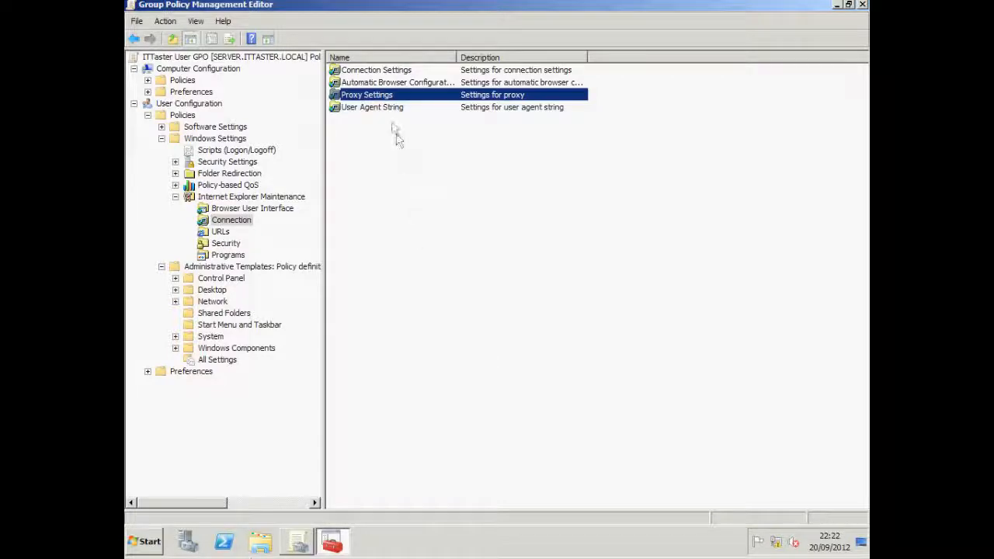
Step: Save the Automatic Browser Configuration for Internet Explorer connections with automatic detection of configuration settings on and automatic configuration off
{"action": "double_click", "coordinate": [375, 83]}
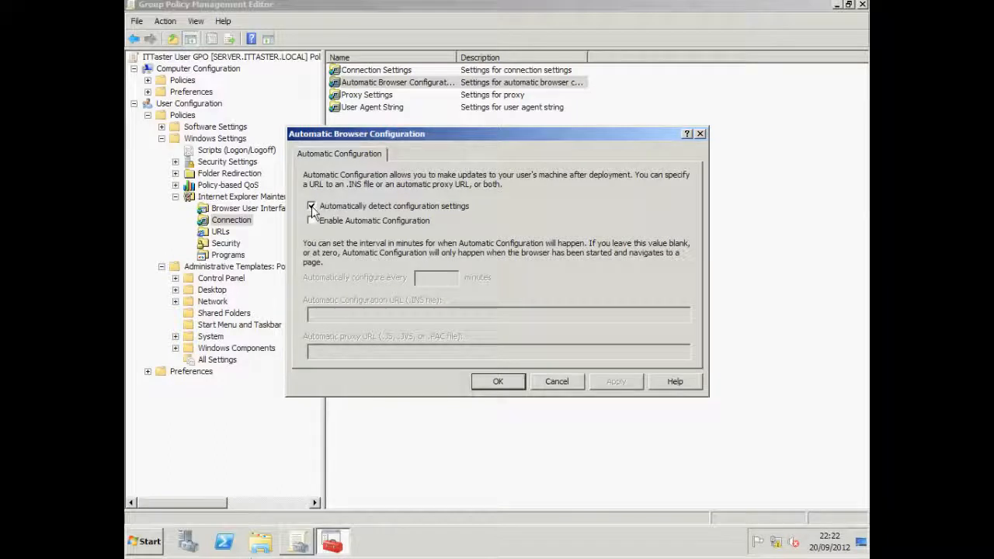
{"action": "left_click", "coordinate": [492, 381]}
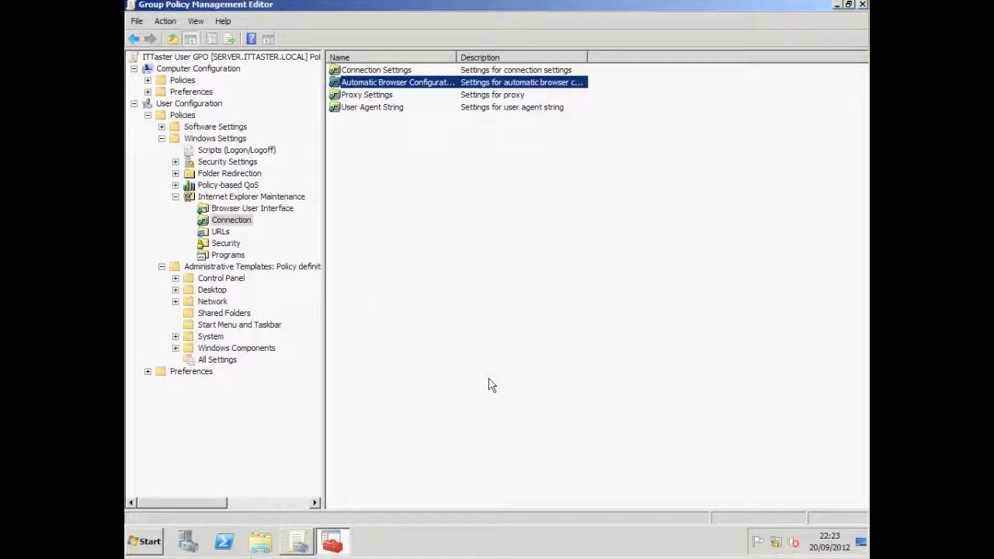
{"action": "left_click", "coordinate": [221, 233]}
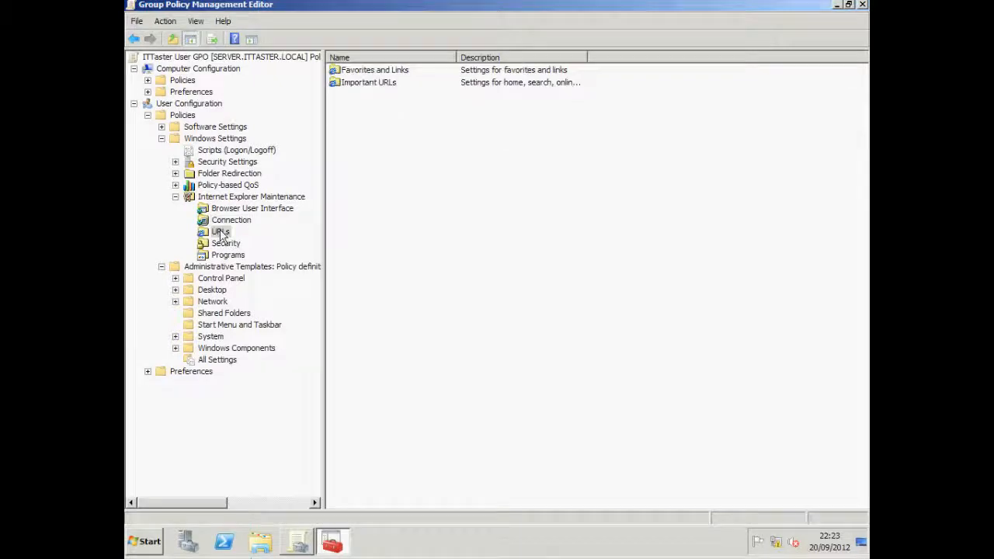
{"action": "double_click", "coordinate": [354, 85]}
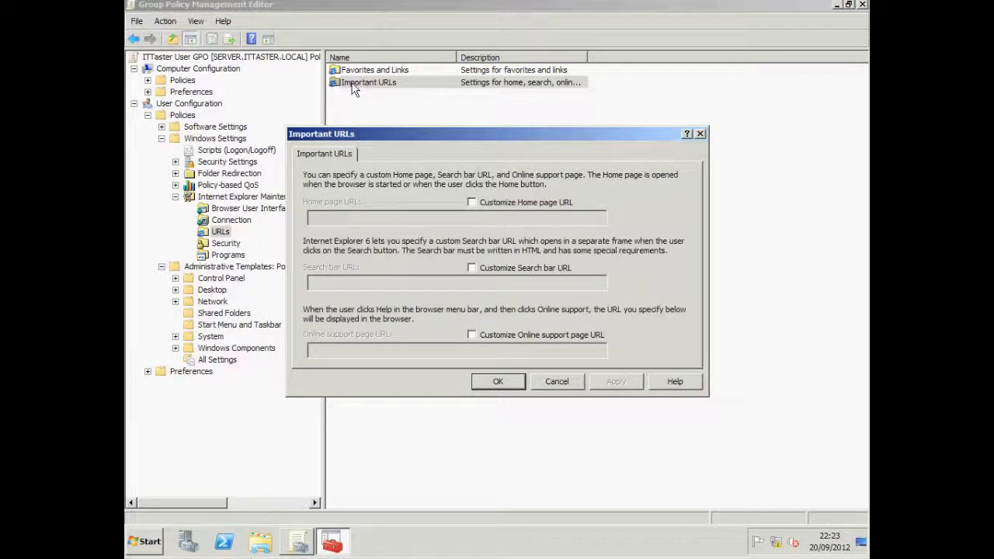
{"action": "left_click", "coordinate": [472, 202]}
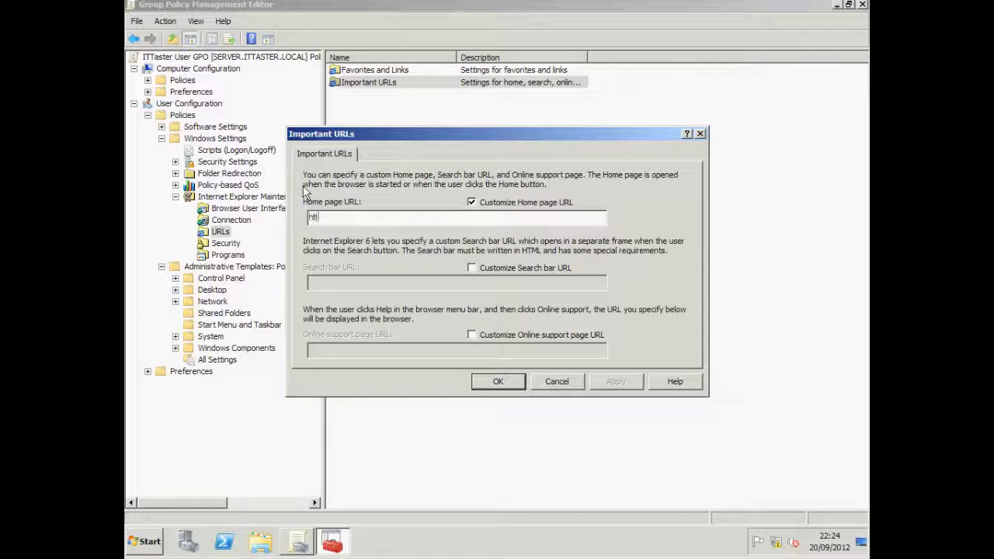
{"action": "type", "text": "http://www.google.co.uk"}
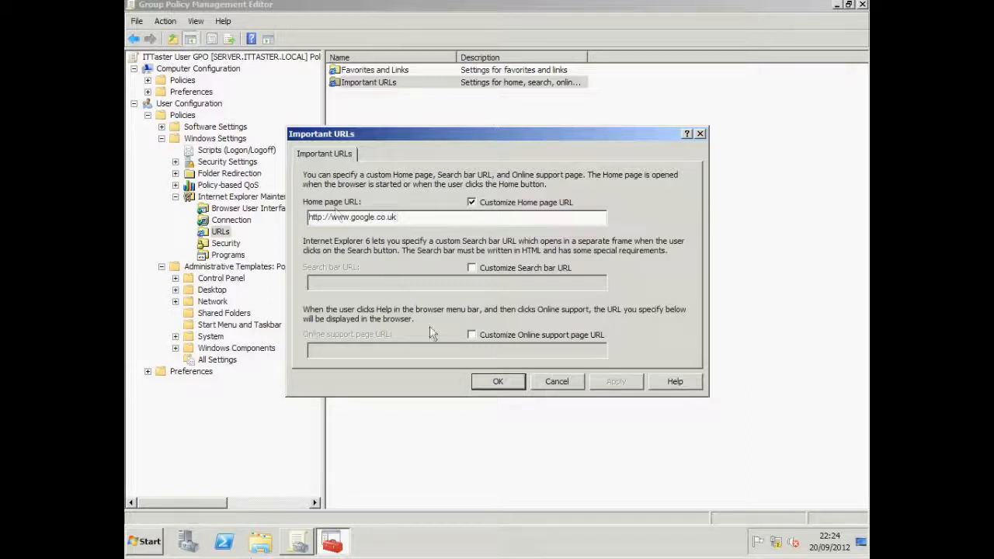
{"action": "left_click", "coordinate": [498, 381]}
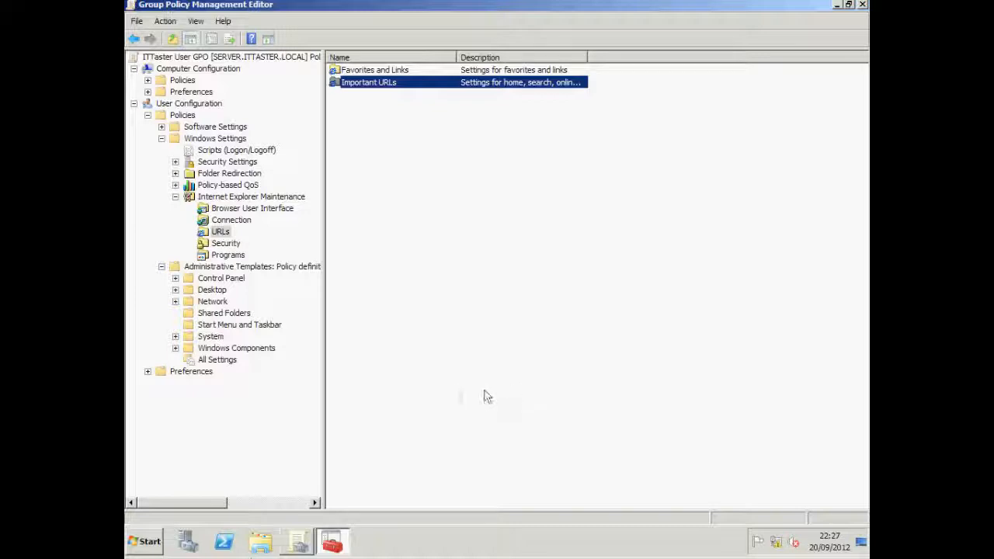
Step: Enable the "Disable changing proxy settings" policy in the Internet Explorer section of the user Windows Components templates
{"action": "left_click", "coordinate": [176, 348]}
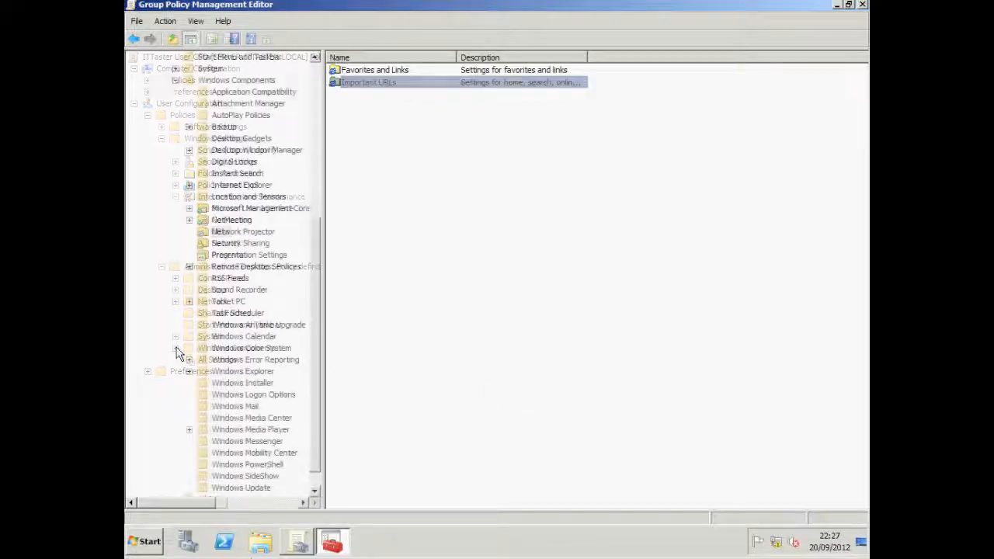
{"action": "left_click", "coordinate": [218, 187]}
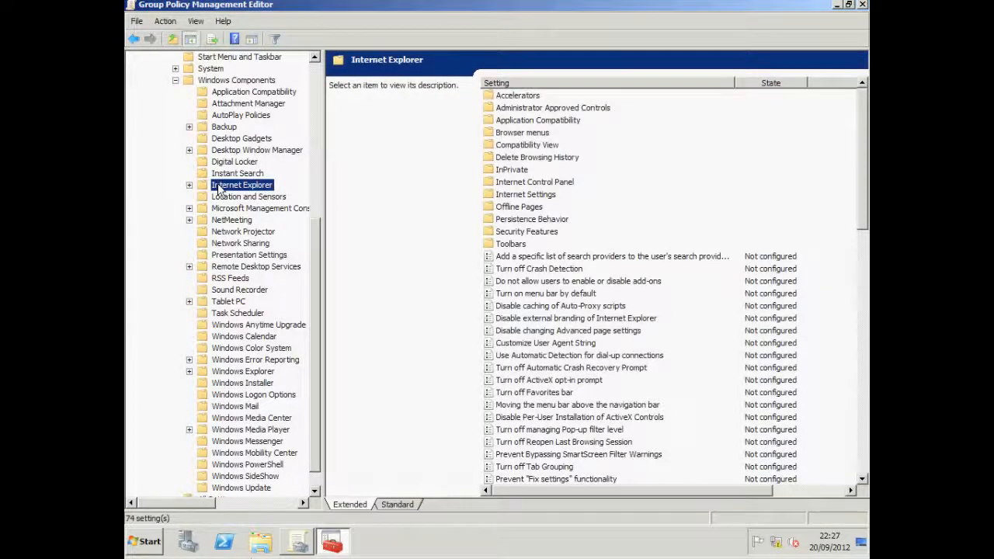
{"action": "left_click_drag", "start_coordinate": [860, 211], "coordinate": [866, 454]}
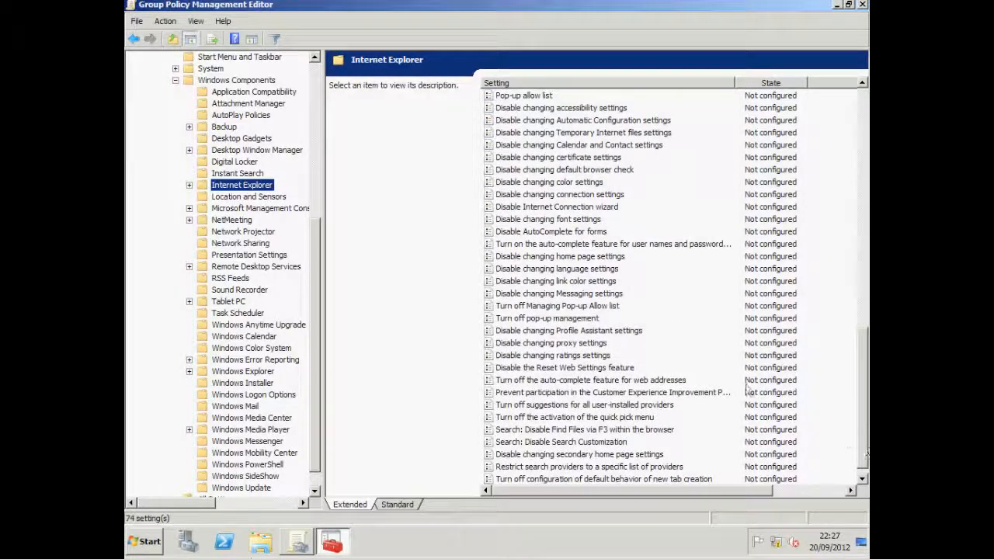
{"action": "double_click", "coordinate": [530, 346]}
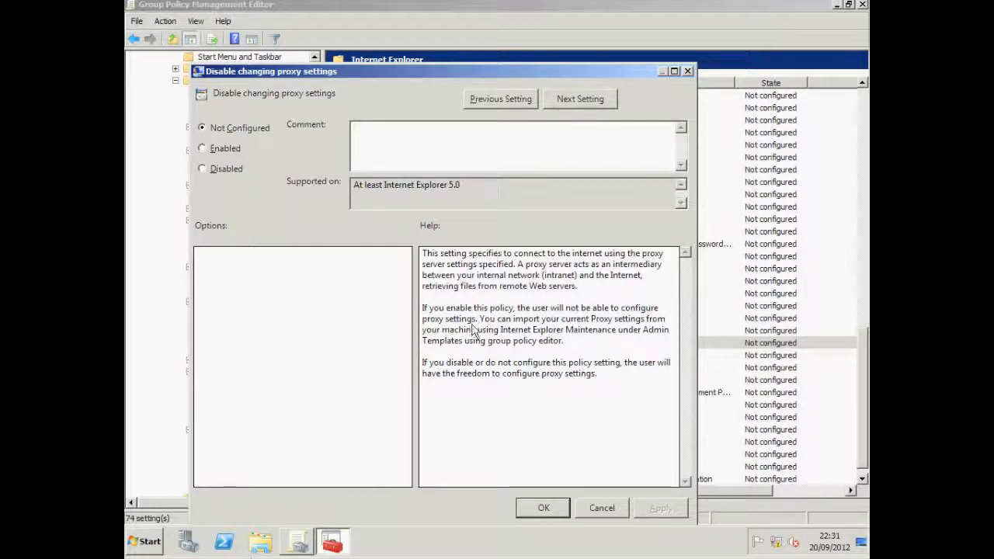
{"action": "left_click", "coordinate": [202, 149]}
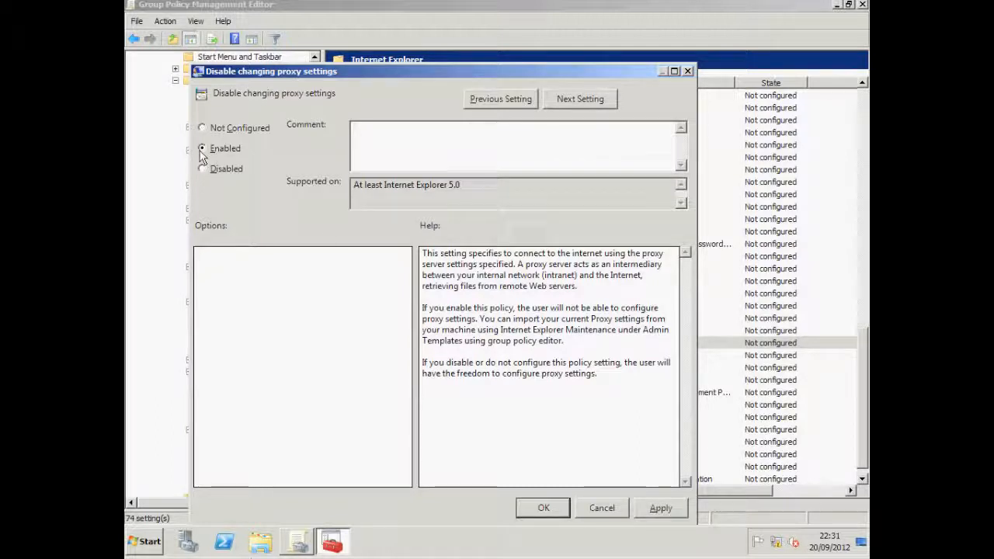
{"action": "left_click", "coordinate": [543, 508]}
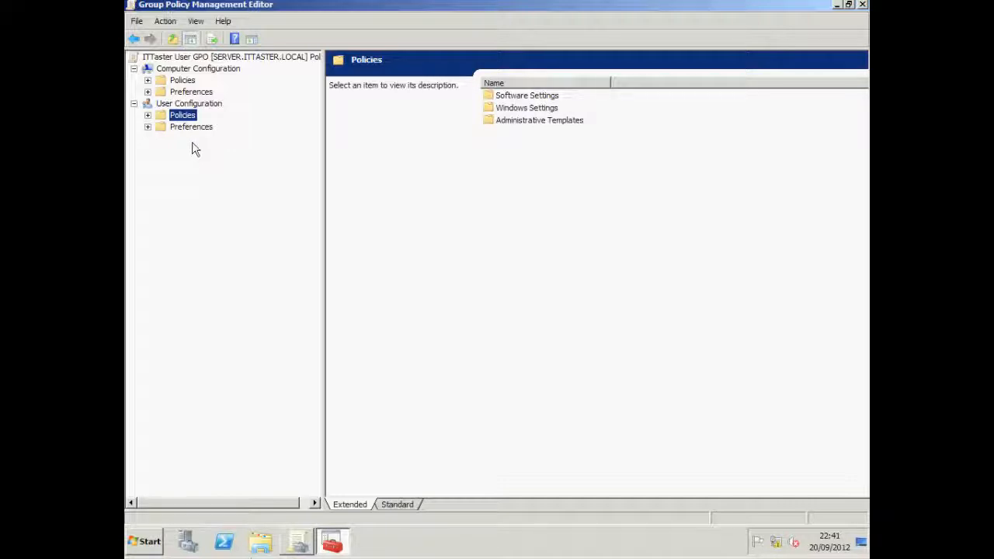
Step: Close the policy editor and create a GPO named "ITTaster Computers GPO" linked to the ITTaster Computers organizational unit
{"action": "left_click", "coordinate": [862, 5]}
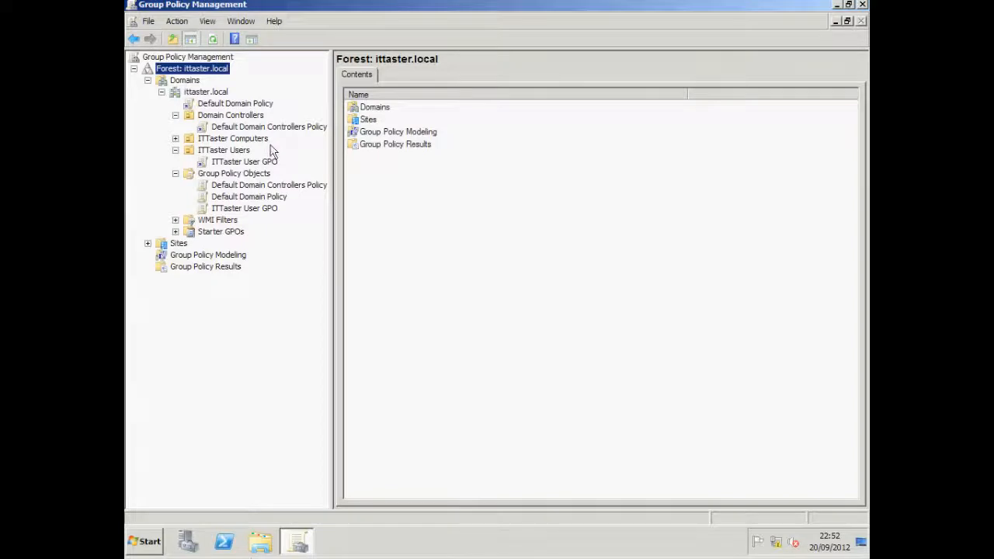
{"action": "right_click", "coordinate": [256, 140]}
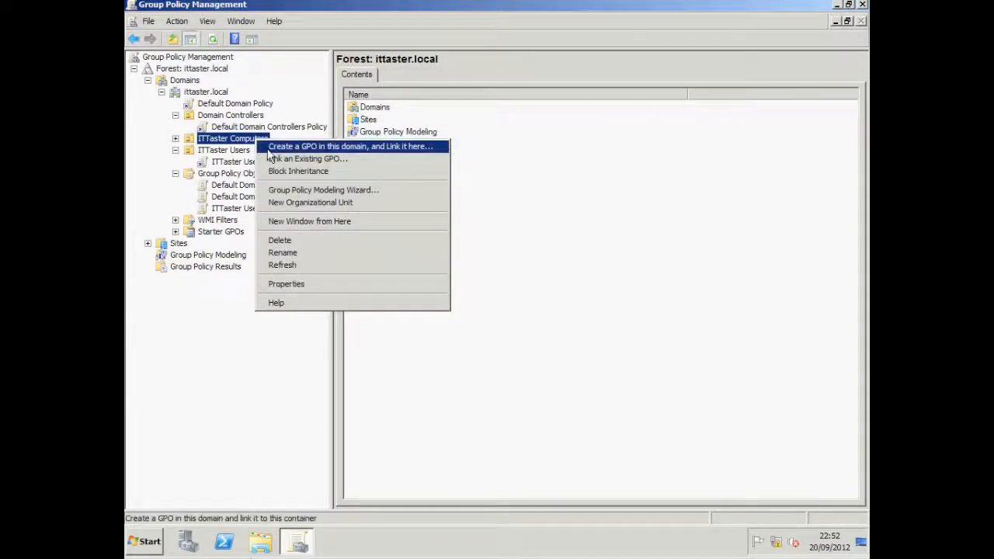
{"action": "left_click", "coordinate": [269, 149]}
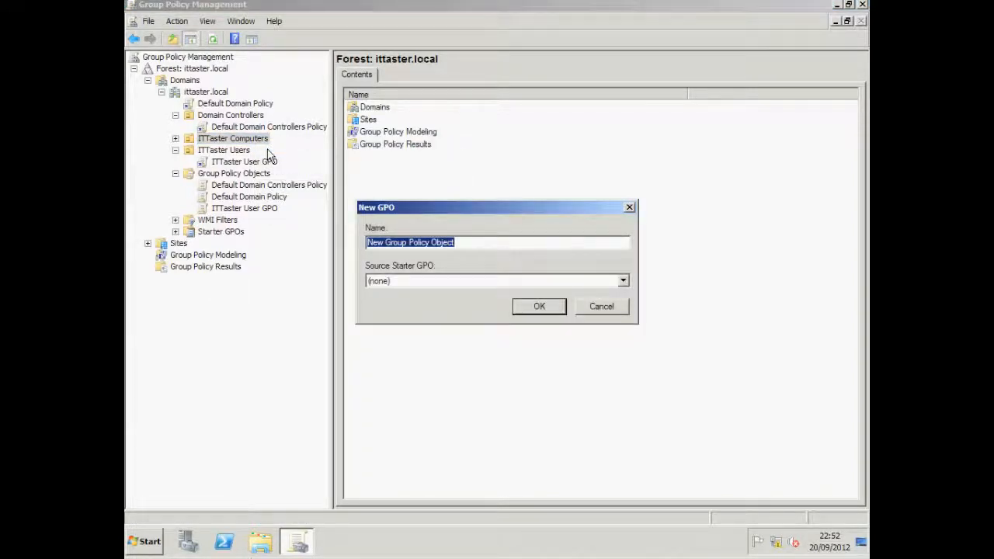
{"action": "type", "text": "ITTaster Computers GPO"}
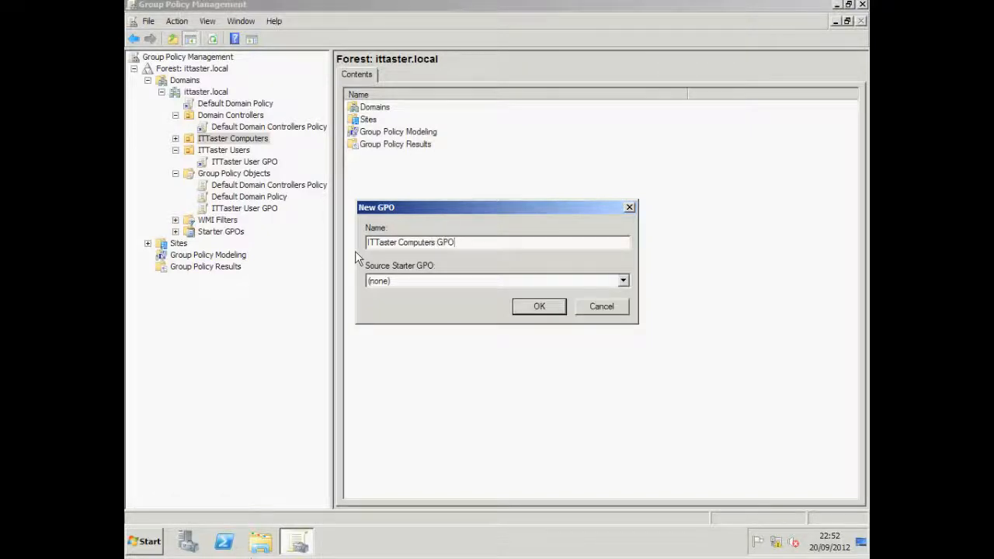
{"action": "left_click", "coordinate": [538, 307]}
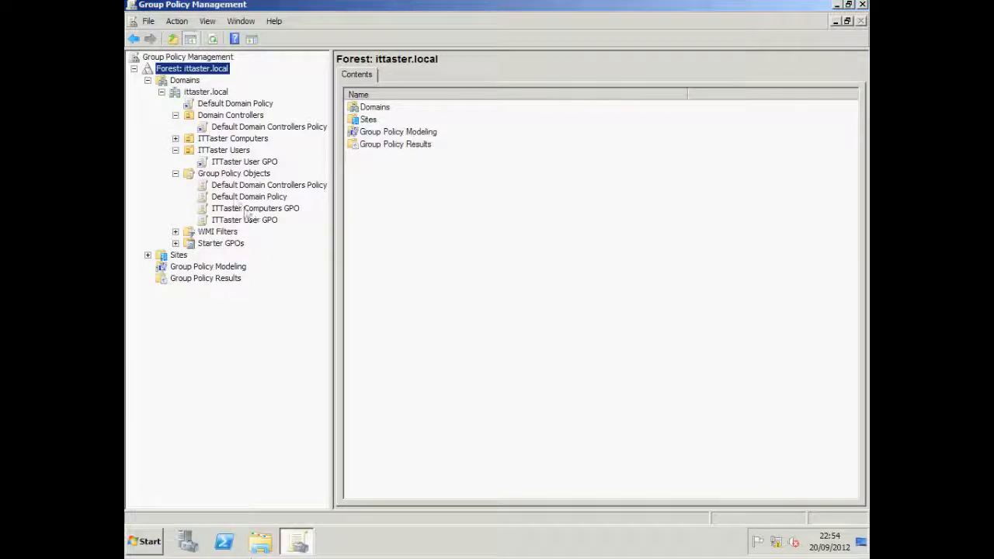
Step: Open the ITTaster Computers GPO under the ITTaster Computers organizational unit for editing, with the editor maximized
{"action": "left_click", "coordinate": [175, 138]}
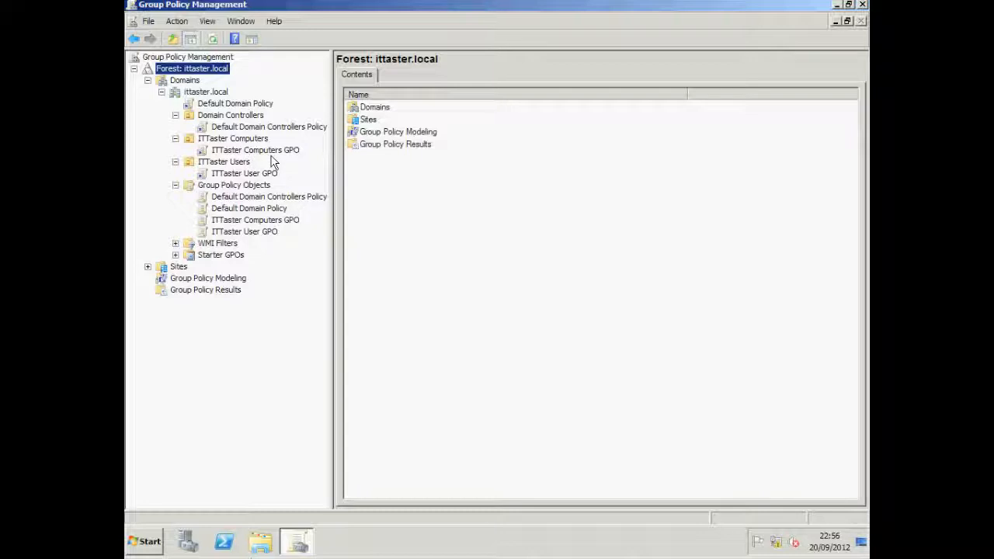
{"action": "right_click", "coordinate": [270, 153]}
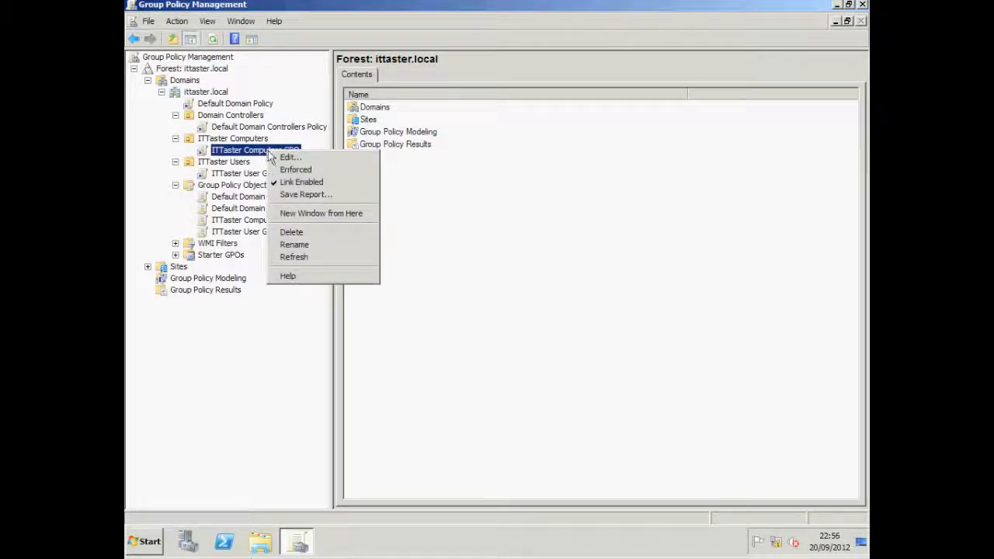
{"action": "left_click", "coordinate": [276, 156]}
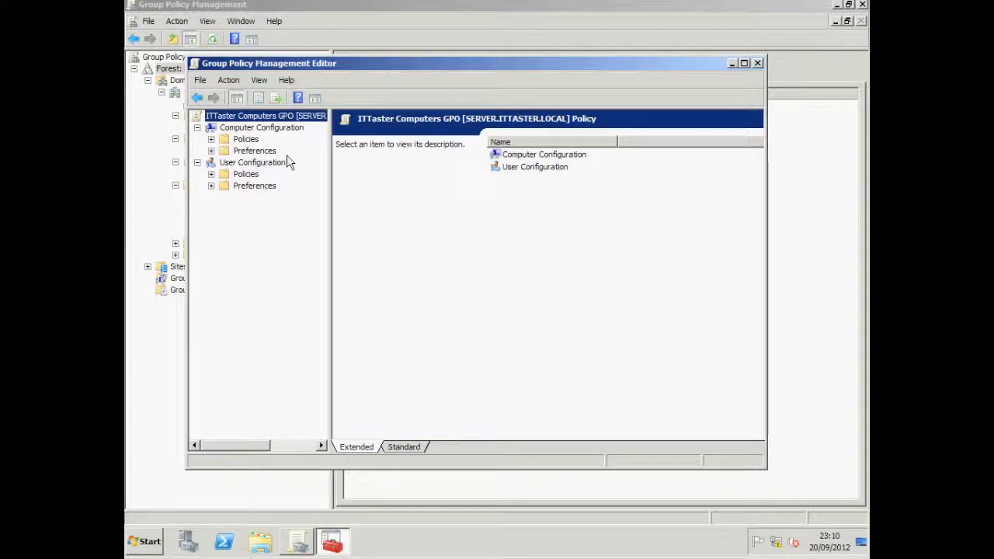
{"action": "left_click", "coordinate": [743, 64]}
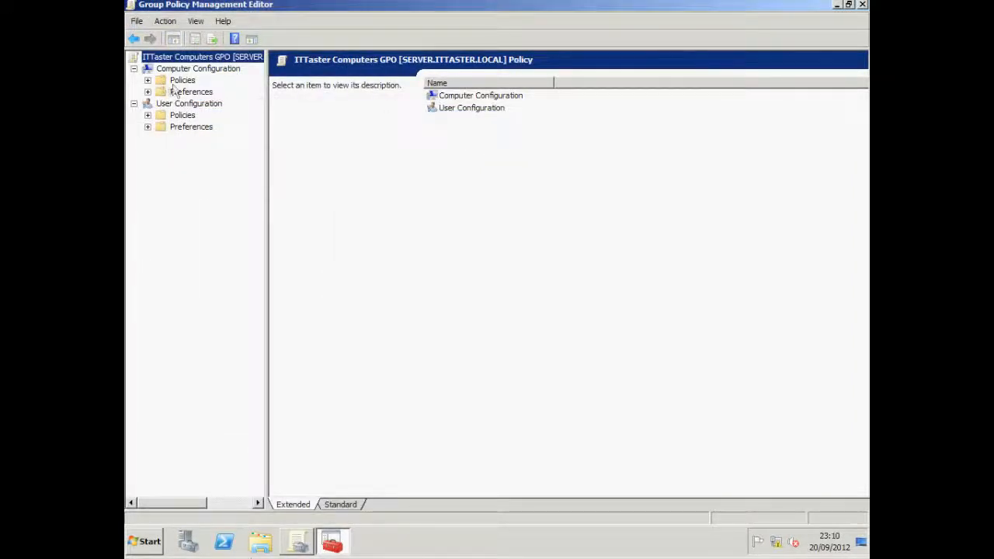
Step: Enable the "Turn off System Restore" setting in the System Restore section of the computer System administrative templates
{"action": "left_click", "coordinate": [148, 80]}
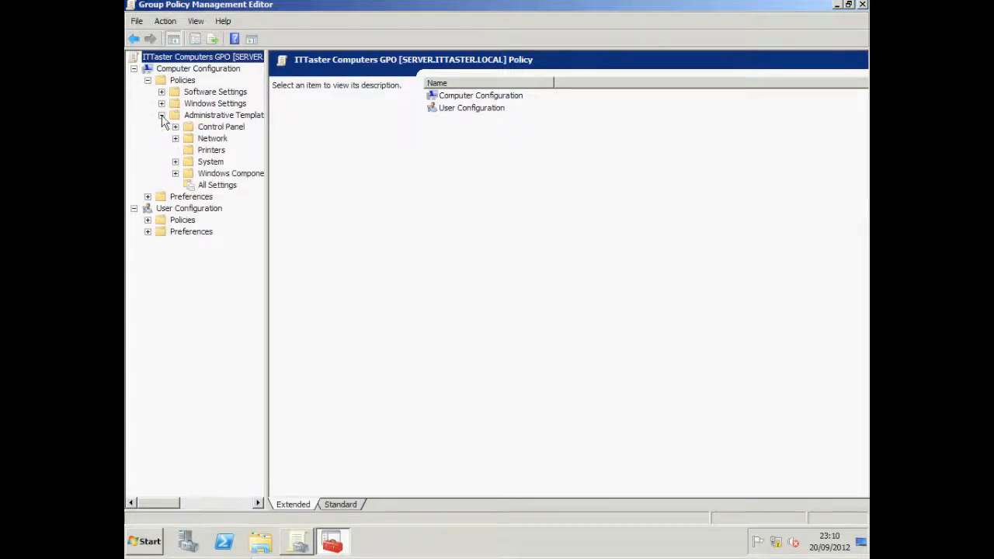
{"action": "left_click", "coordinate": [176, 162]}
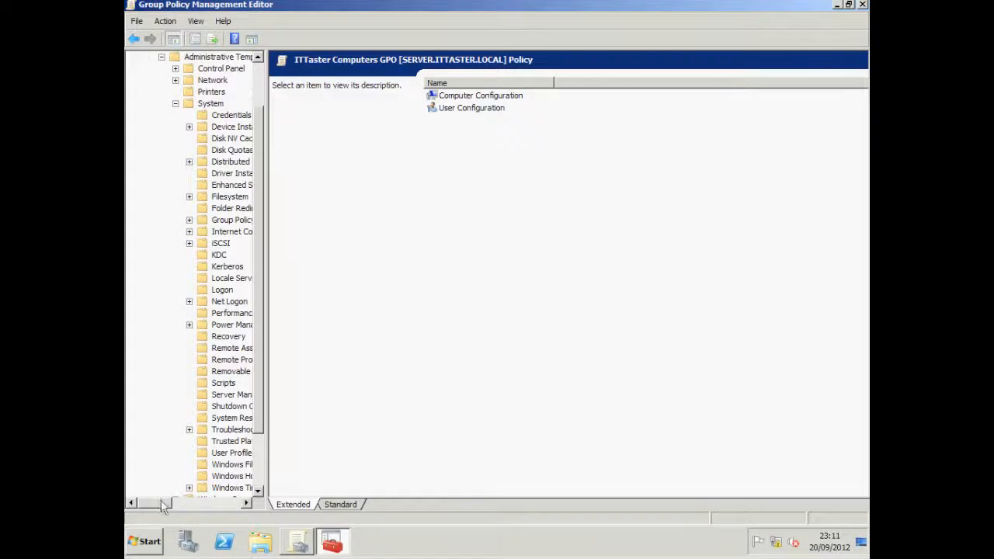
{"action": "left_click_drag", "start_coordinate": [164, 505], "coordinate": [178, 505]}
{"action": "left_click", "coordinate": [173, 420]}
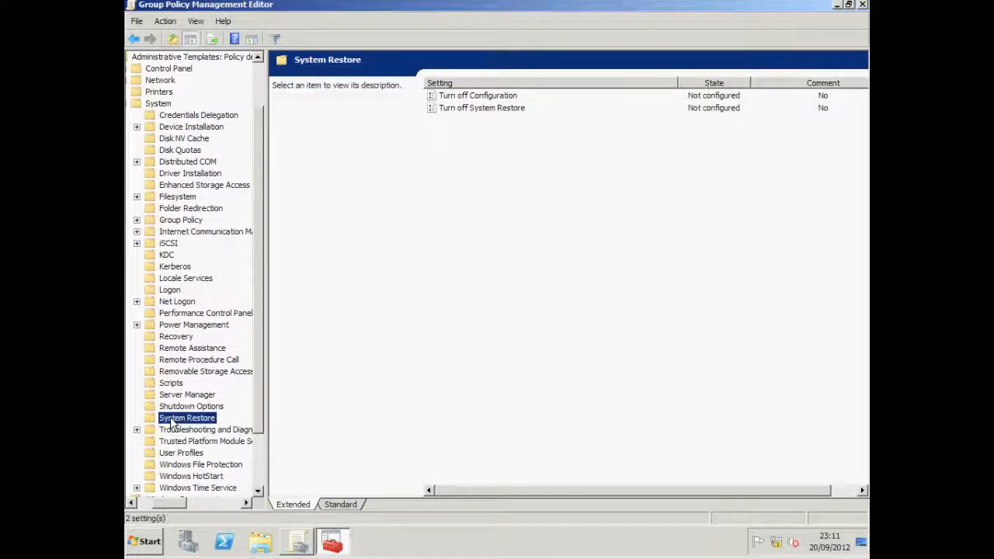
{"action": "right_click", "coordinate": [458, 110]}
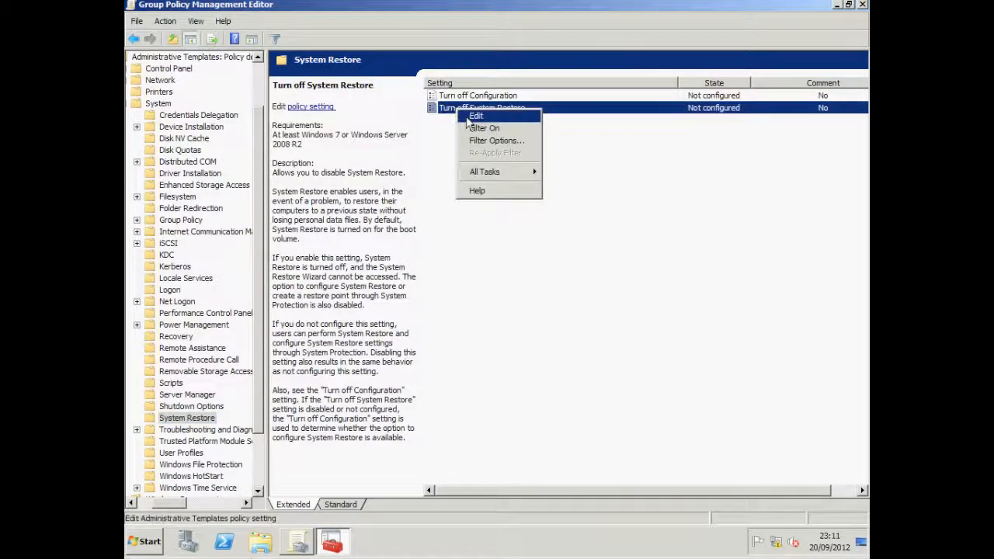
{"action": "left_click", "coordinate": [474, 117]}
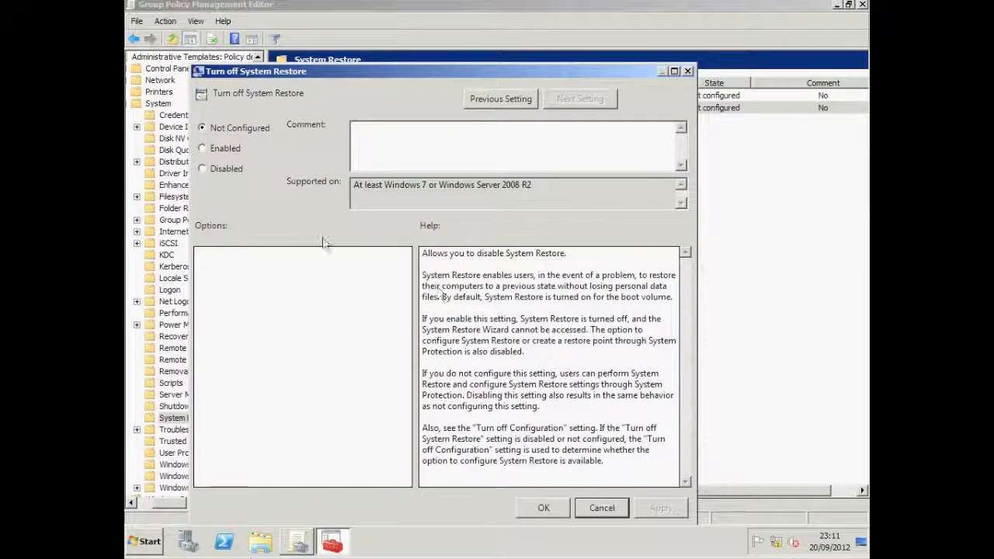
{"action": "left_click", "coordinate": [202, 148]}
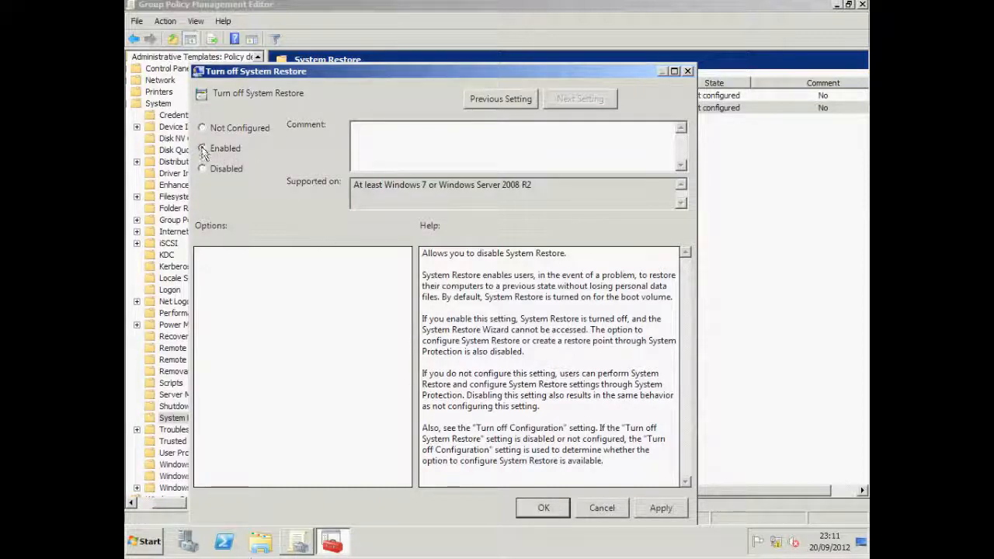
{"action": "left_click", "coordinate": [544, 508]}
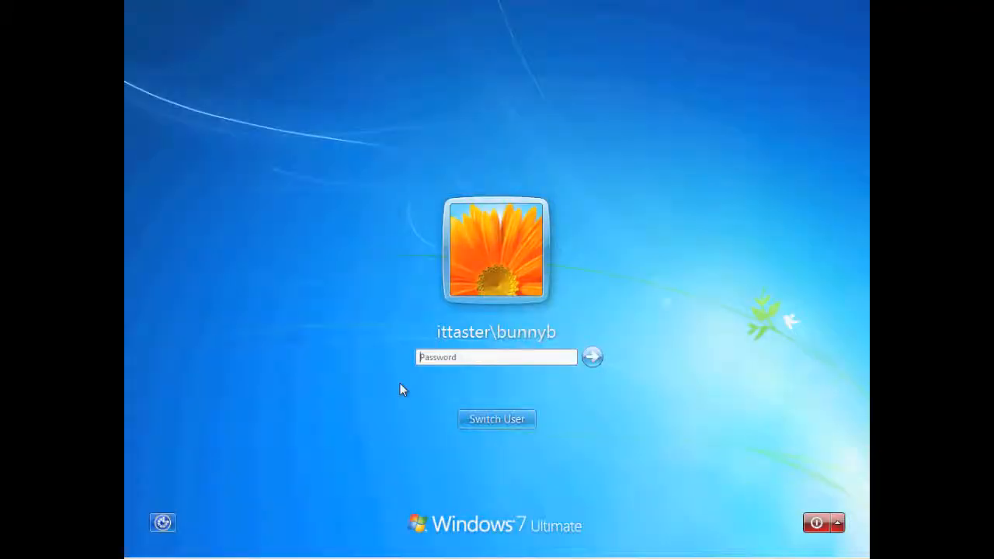
Step: Log on to the Windows 7 client as the ITTaster domain user by entering the account password
{"action": "type", "text": "••••••••••••••"}
{"action": "key", "text": "Return"}
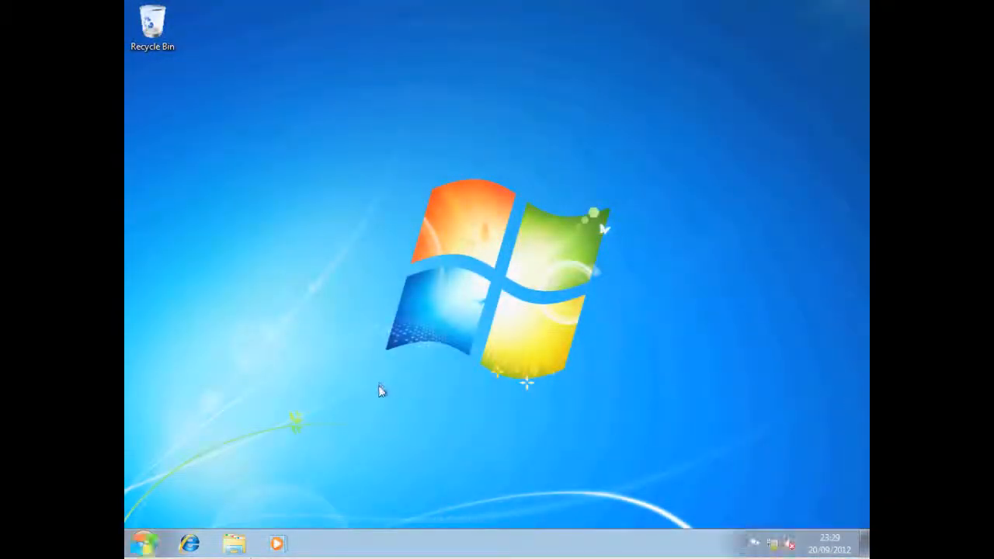
Step: Test the restriction by searching for "control" and trying to open Control Panel, and dismiss the error dialogs
{"action": "left_click", "coordinate": [145, 544]}
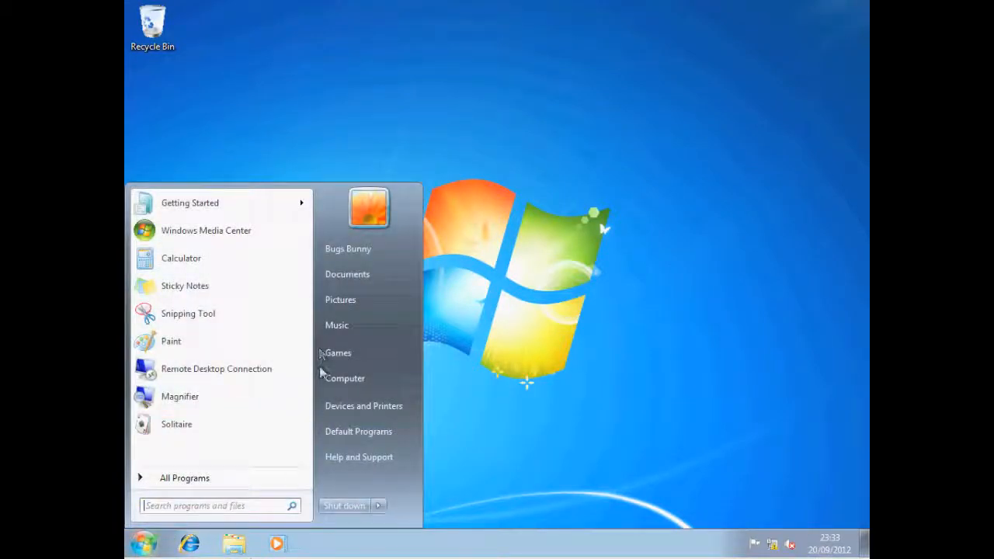
{"action": "left_click", "coordinate": [202, 507]}
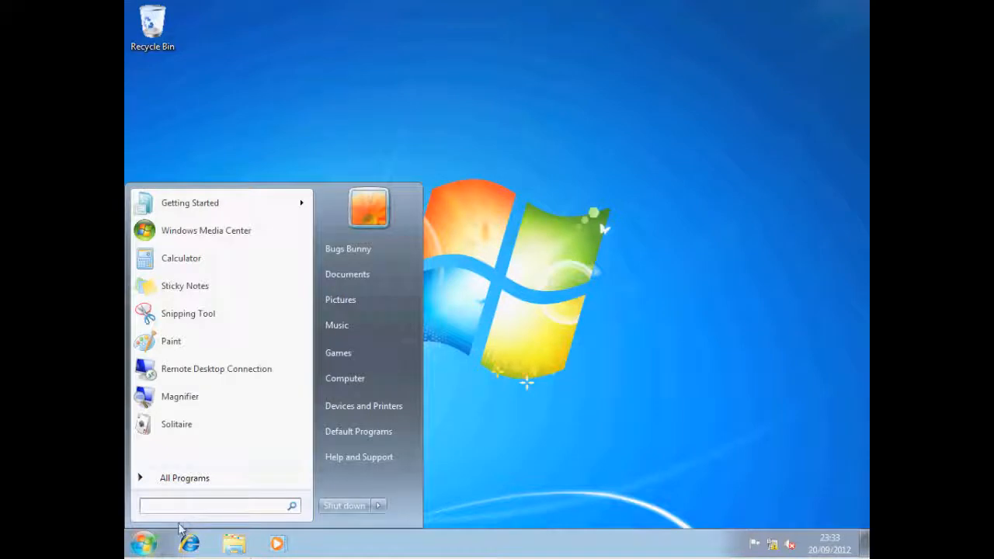
{"action": "type", "text": "control"}
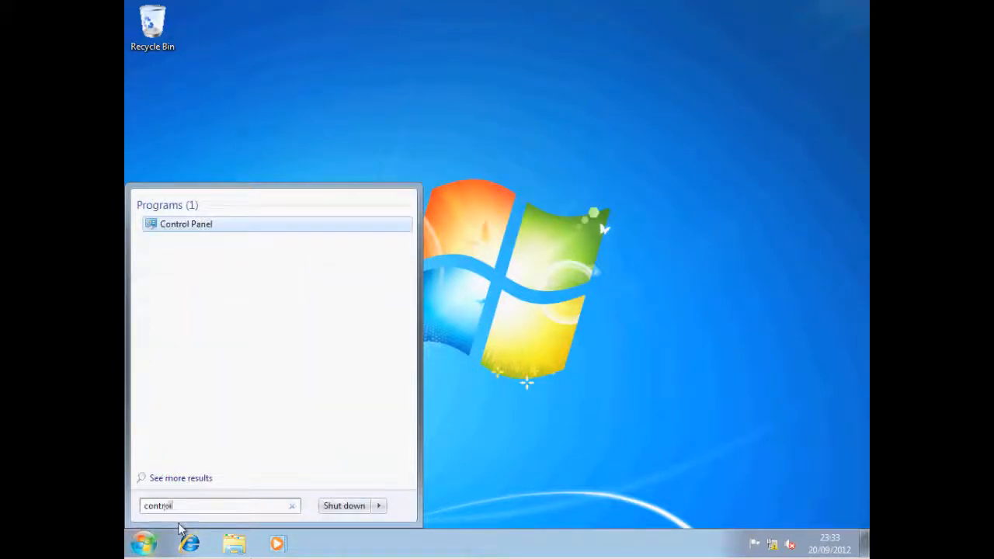
{"action": "left_click", "coordinate": [178, 226]}
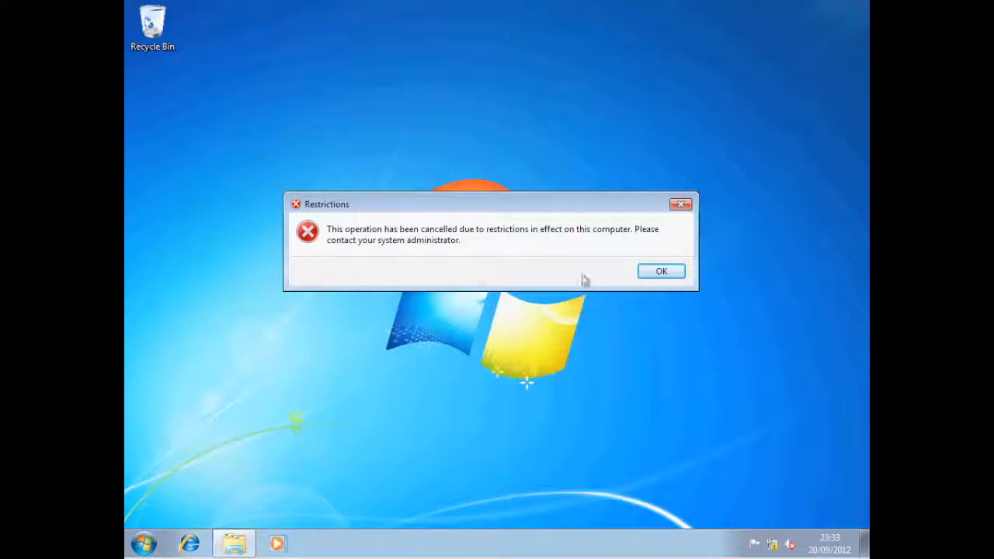
{"action": "left_click", "coordinate": [658, 278]}
{"action": "left_click", "coordinate": [593, 284]}
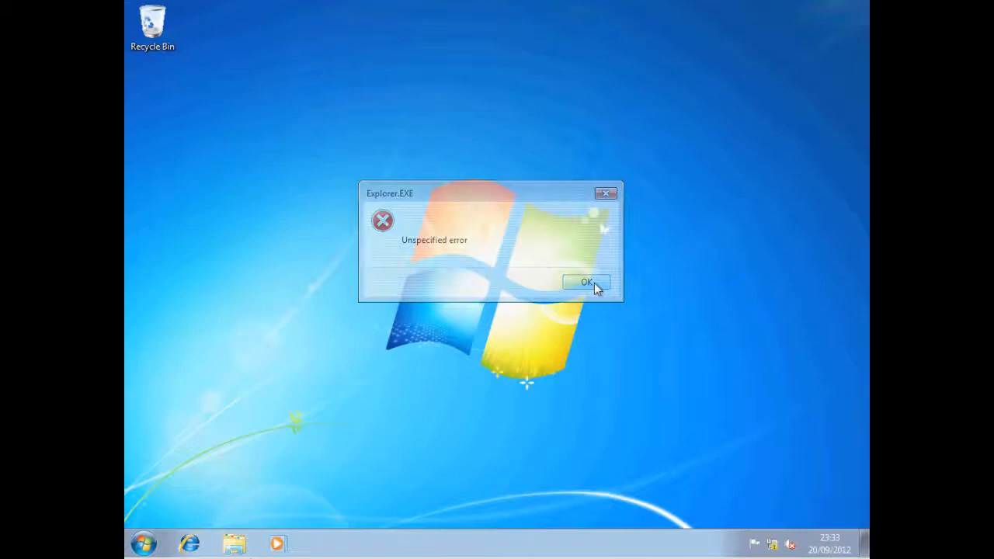
Step: Examine the enforced proxy server configuration in Internet Explorer's LAN settings, then close the dialogs and the browser
{"action": "left_click", "coordinate": [190, 545]}
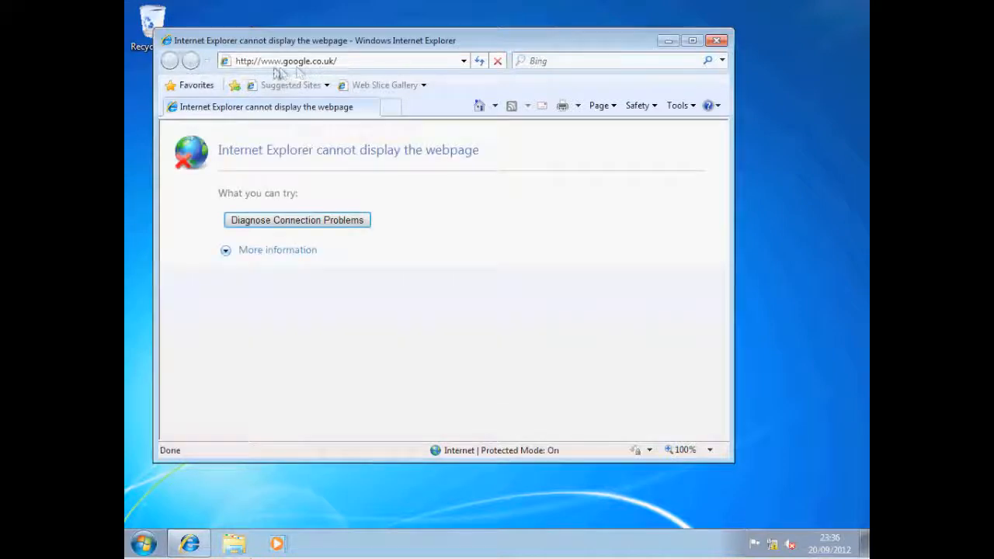
{"action": "left_click", "coordinate": [680, 106]}
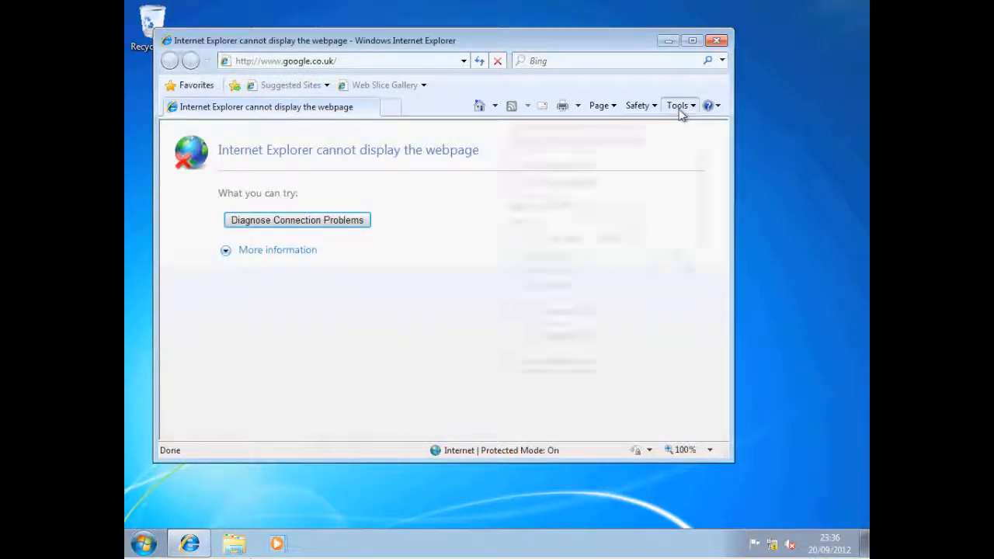
{"action": "left_click", "coordinate": [582, 361]}
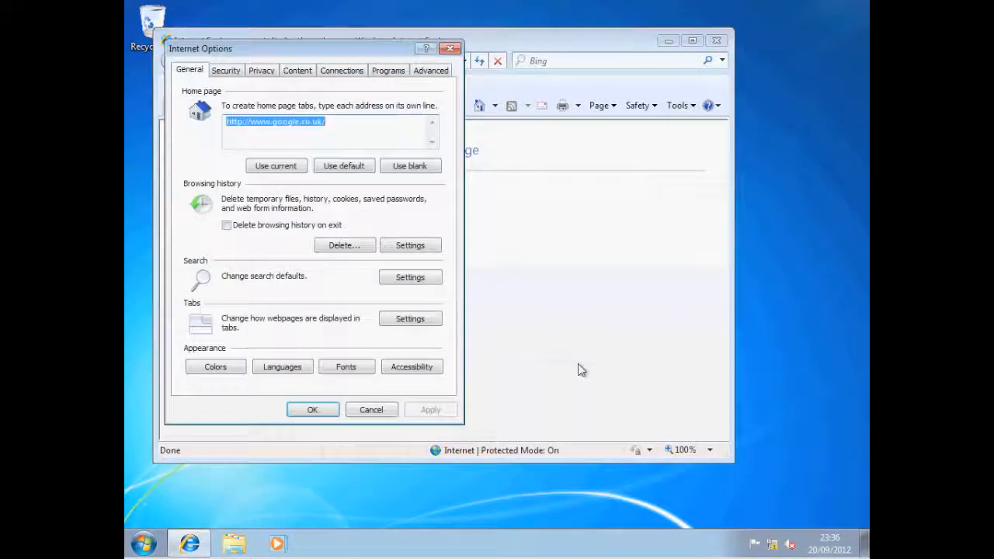
{"action": "left_click", "coordinate": [347, 71]}
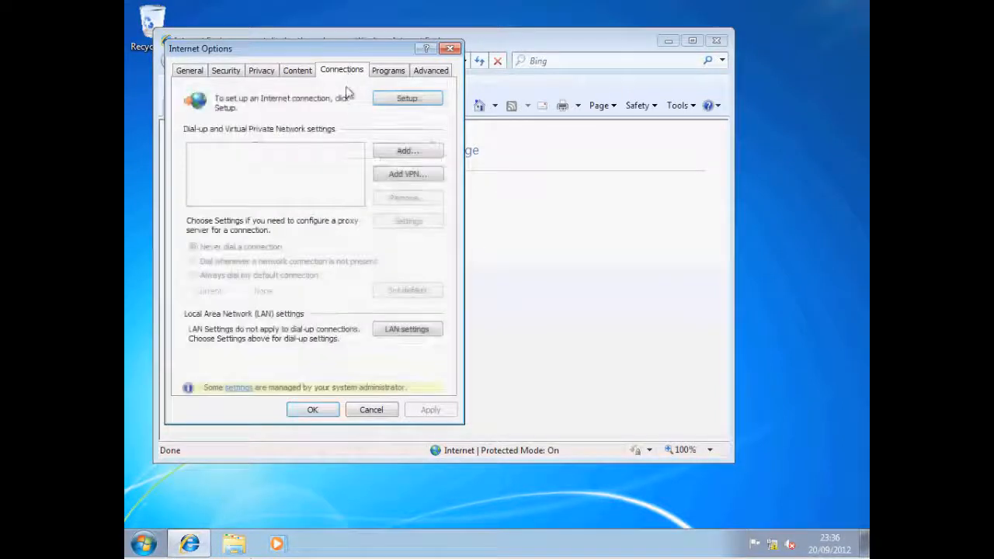
{"action": "left_click", "coordinate": [396, 331]}
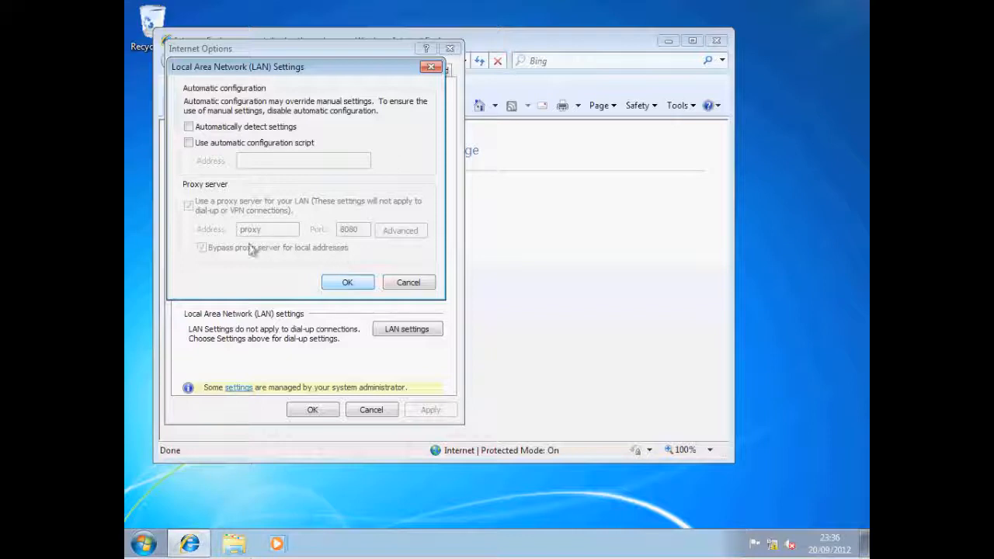
{"action": "left_click", "coordinate": [343, 284]}
{"action": "left_click", "coordinate": [312, 411]}
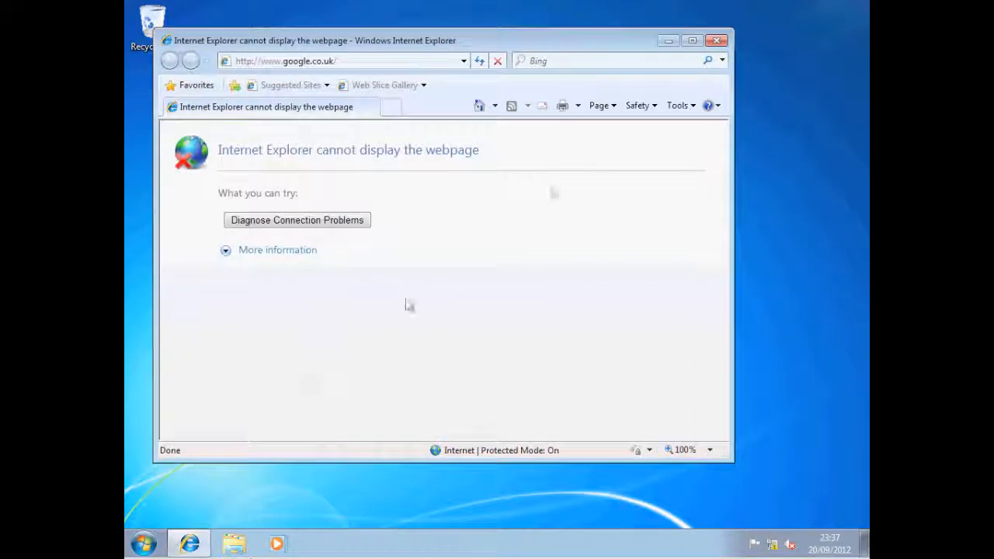
{"action": "left_click", "coordinate": [718, 44]}
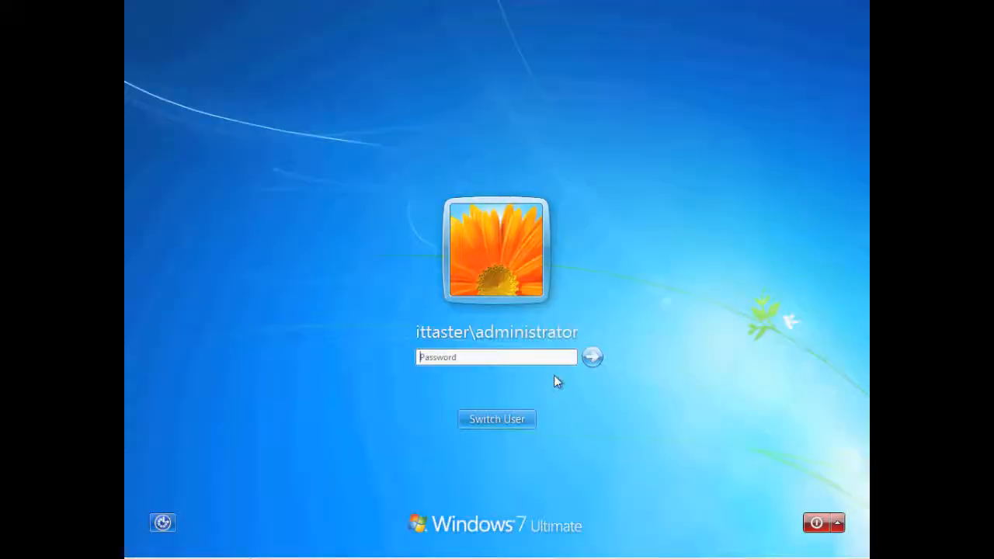
Step: Log on to the client as the ittaster domain administrator with the account password, and test access to Control Panel, closing it again
{"action": "type", "text": "************"}
{"action": "key", "text": "Return"}
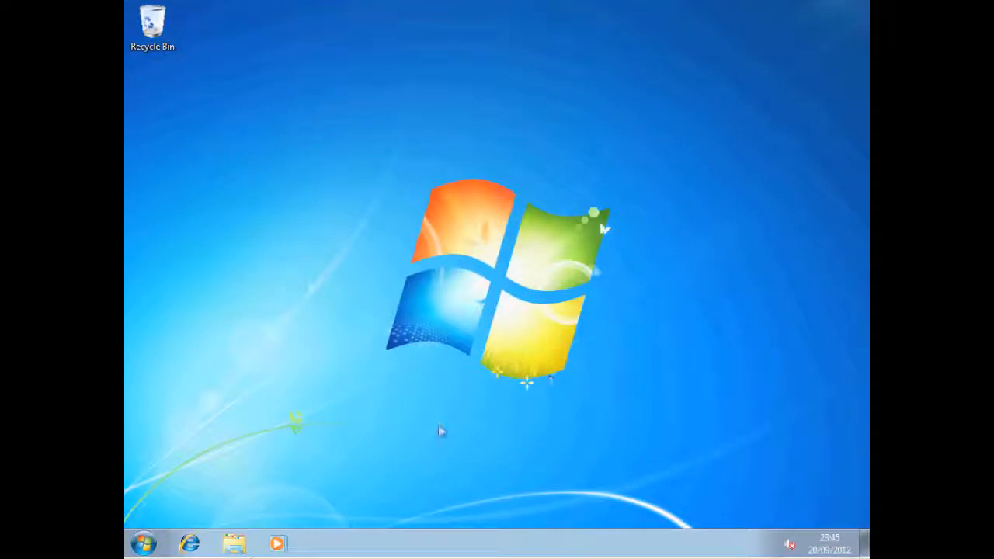
{"action": "left_click", "coordinate": [145, 545]}
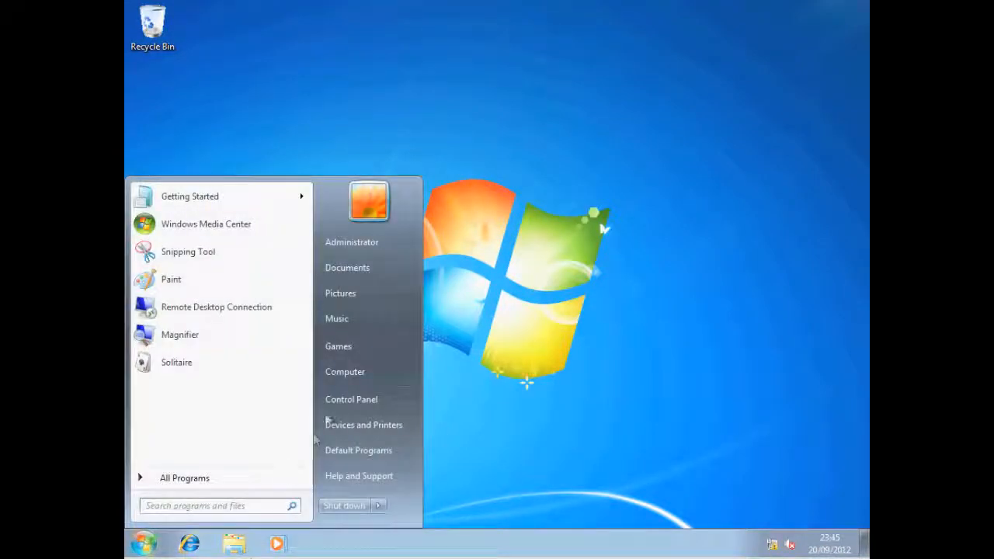
{"action": "left_click", "coordinate": [348, 400]}
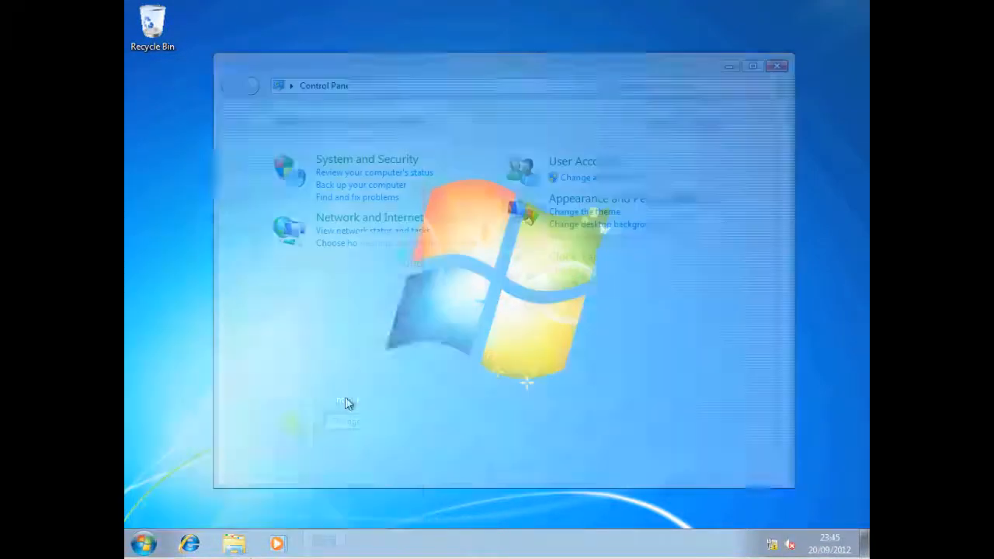
{"action": "left_click", "coordinate": [777, 66]}
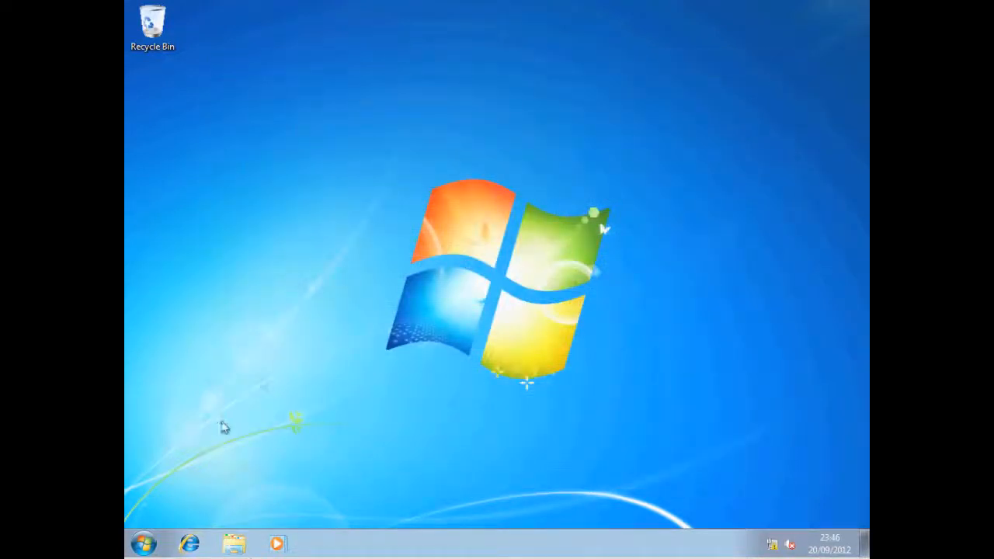
Step: Test the computer policy by trying to start System Restore from the System Tools accessories, and dismiss the error dialog
{"action": "left_click", "coordinate": [148, 540]}
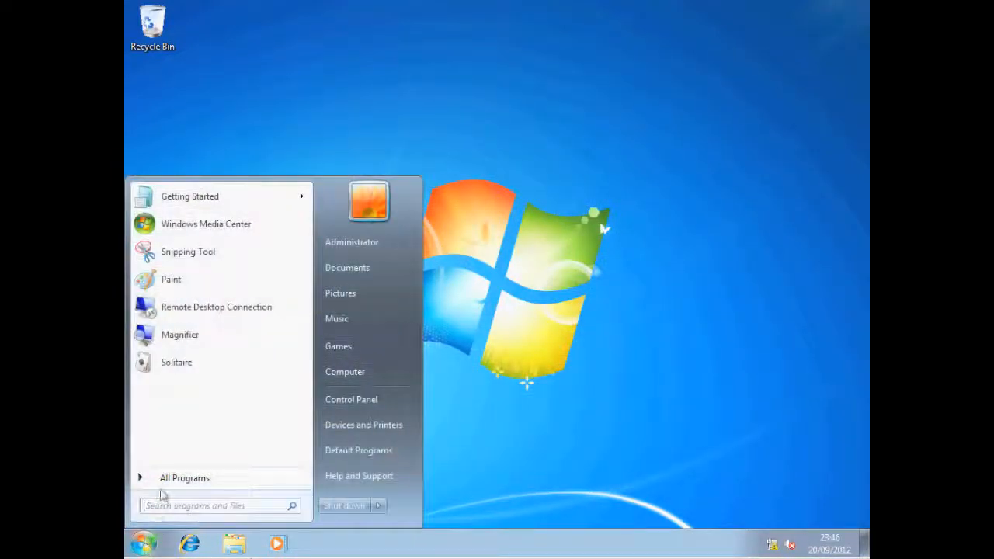
{"action": "left_click", "coordinate": [163, 480]}
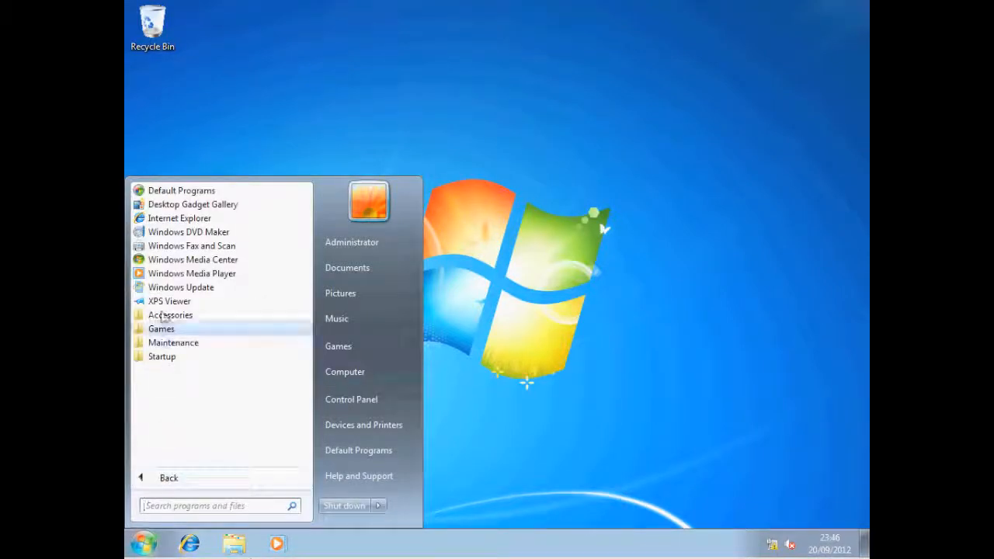
{"action": "left_click", "coordinate": [165, 315]}
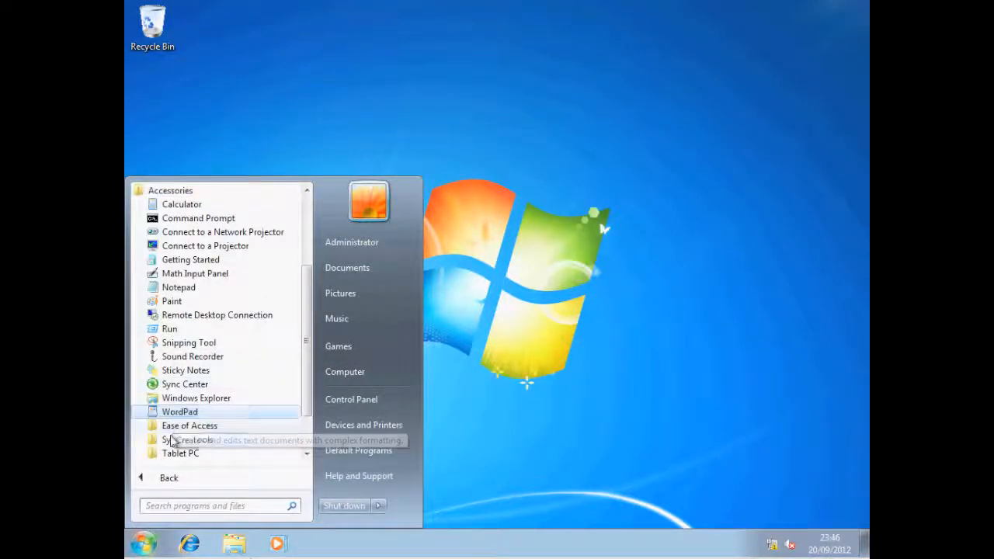
{"action": "left_click", "coordinate": [174, 441]}
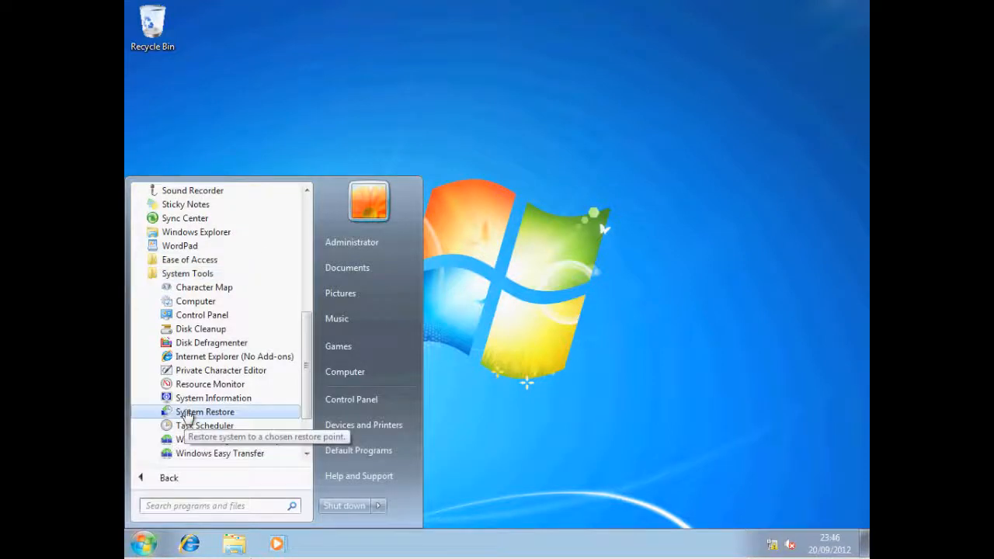
{"action": "left_click", "coordinate": [180, 412]}
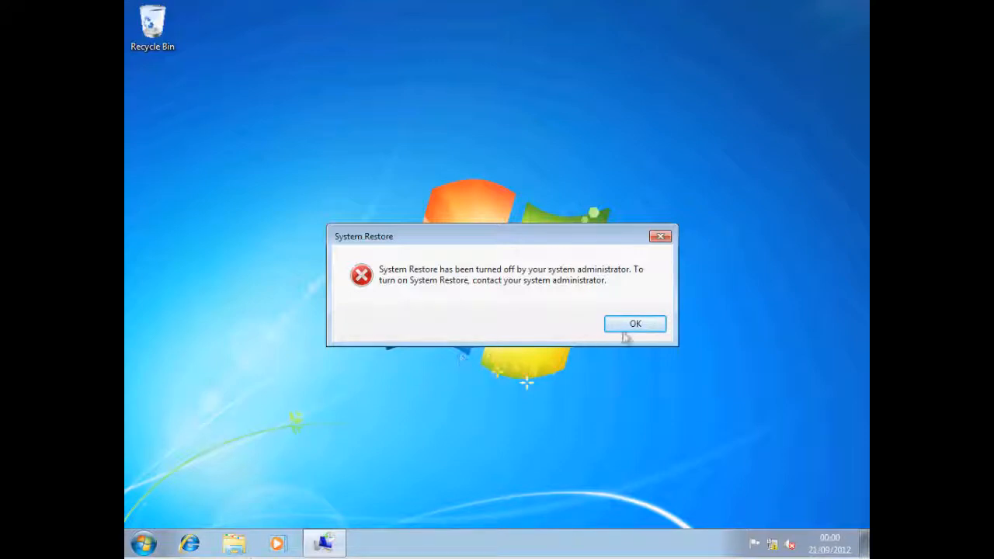
{"action": "left_click", "coordinate": [629, 333]}
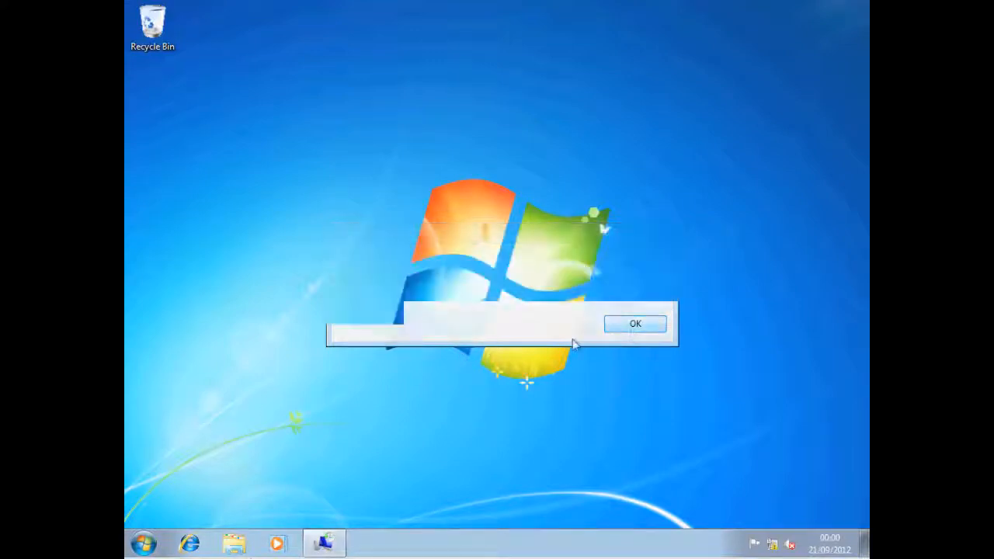
Step: Reopen Control Panel under the administrator account to view its categories
{"action": "left_click", "coordinate": [143, 544]}
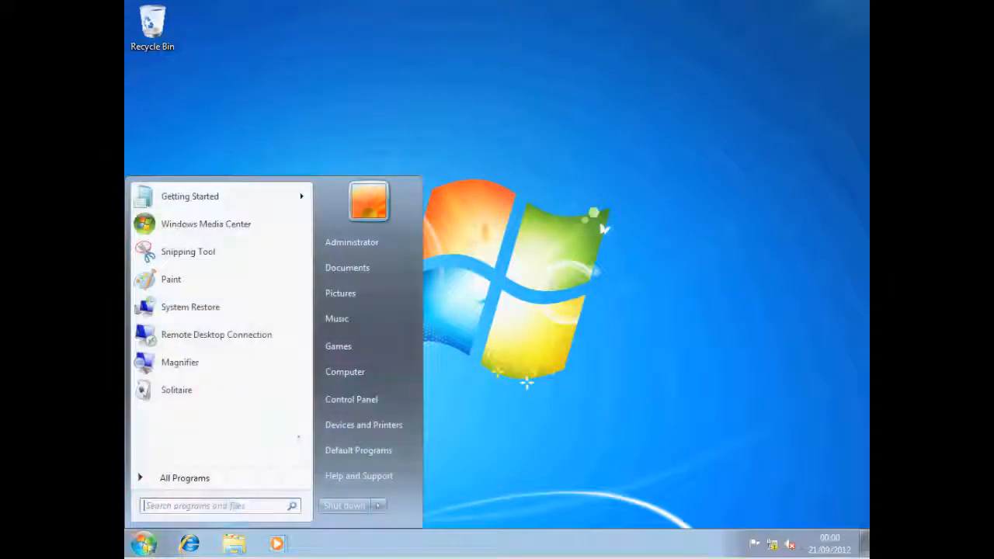
{"action": "left_click", "coordinate": [335, 401]}
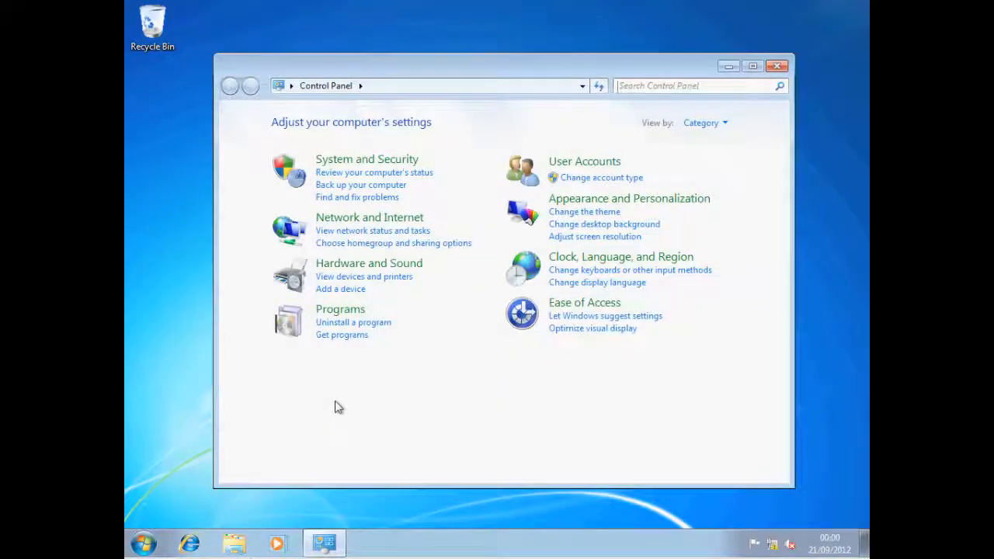